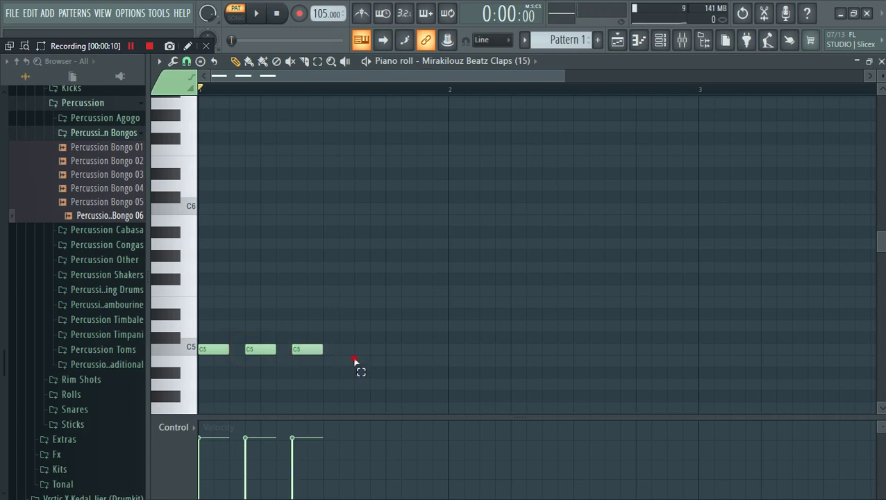
Duplicate the three-note C5 clap pattern in the piano roll until it fills four bars, checking it with playback.
key("ctrl+b")
key("space")
key("ctrl+d")
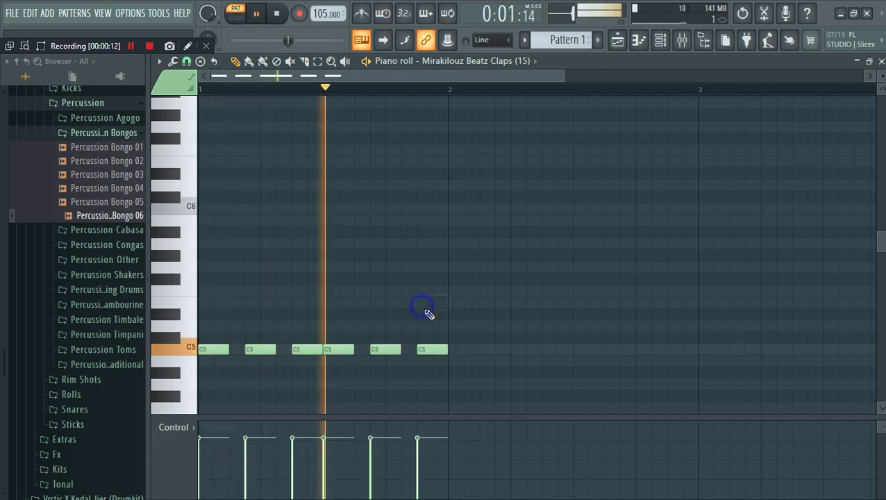
mouse_move(514, 389)
left_mouse_down()
mouse_move(217, 345)
mouse_move(511, 341)
mouse_move(471, 346)
left_mouse_up()
left_click_drag(714, 378, 718, 355)
key("space")
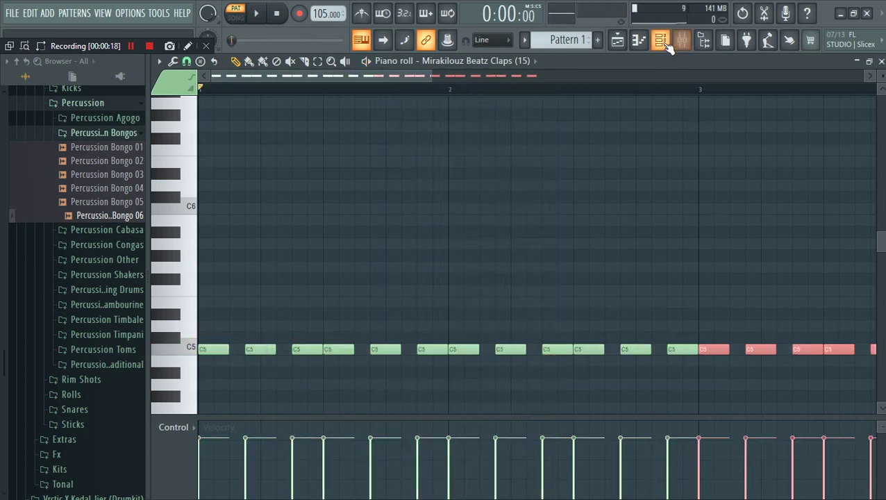
Cut the note pattern from the Mirakilouz Beatz Claps (15) channel and paste it into the Rim Shot 01 channel.
left_click(664, 41)
right_click(365, 180)
left_click(503, 176)
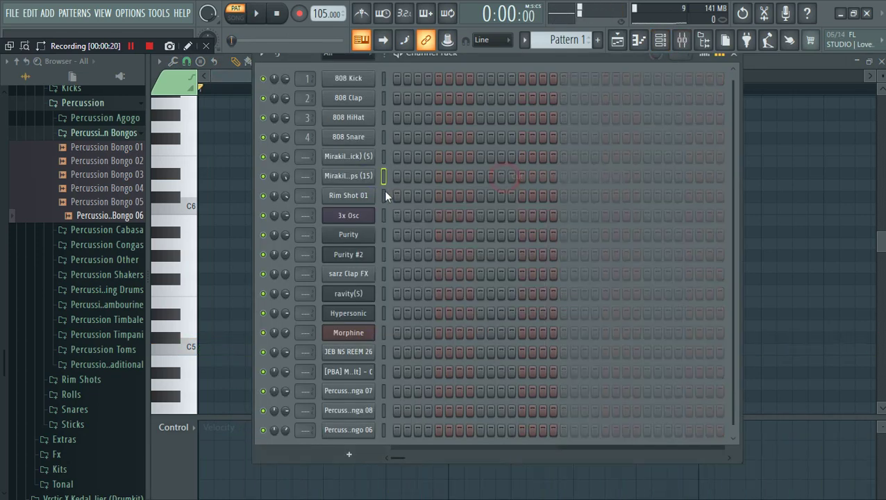
right_click(362, 198)
left_click(518, 214)
key("space")
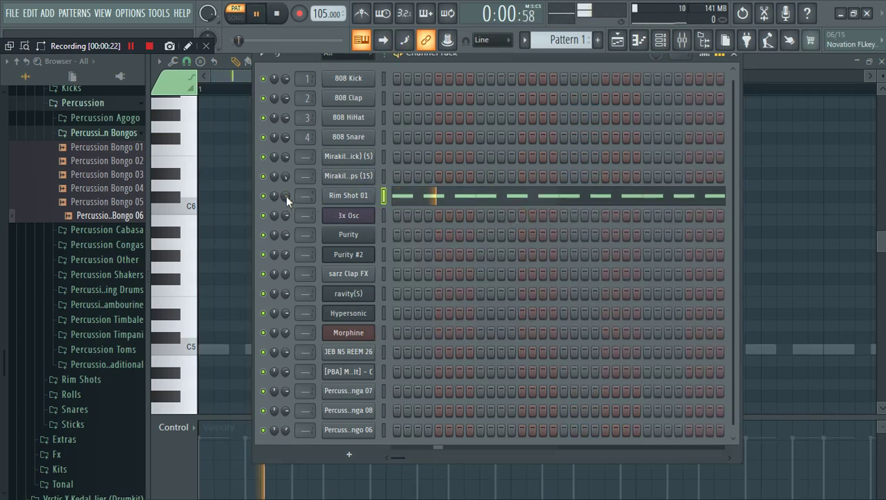
Place a single C5 note near the end of bar 1 in the Mirakilouz Beatz Claps (15) piano roll.
right_click(368, 176)
left_click(399, 177)
right_click(368, 175)
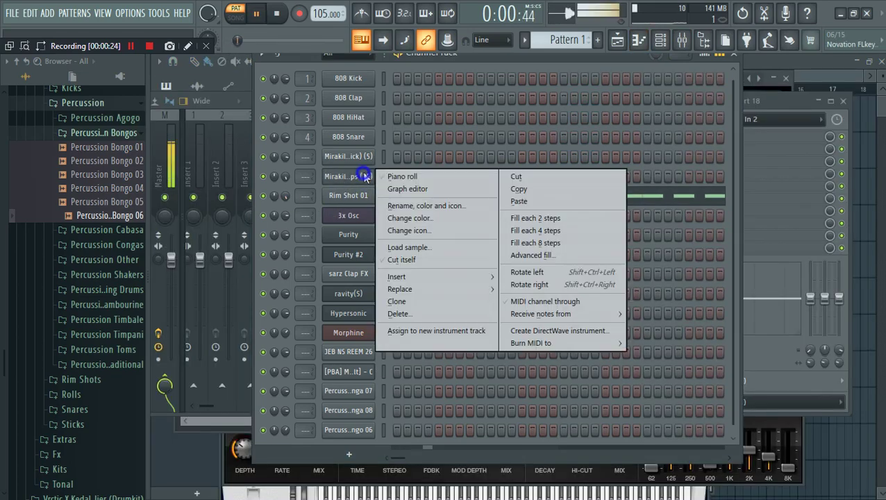
left_click(404, 177)
key("space")
right_click(440, 312)
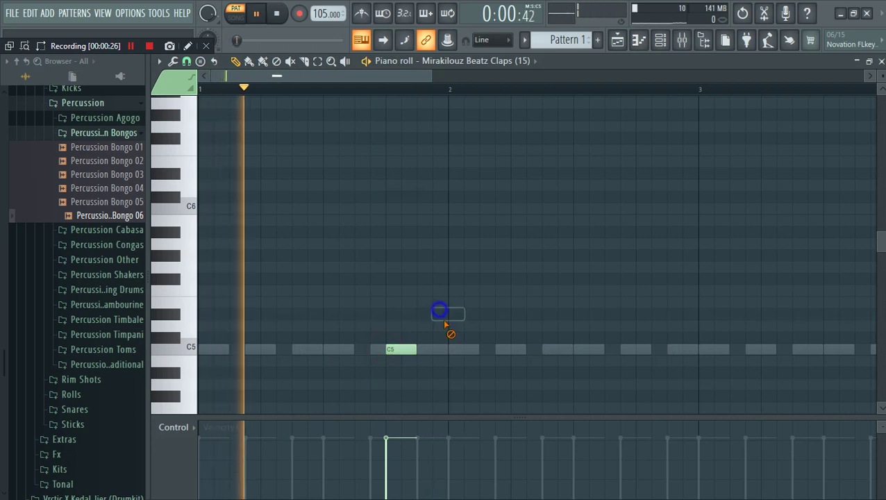
Add C5 clap notes on beat 4 of bars 2, 3 and 4, and lower the claps channel's volume.
left_click_drag(432, 76, 613, 76)
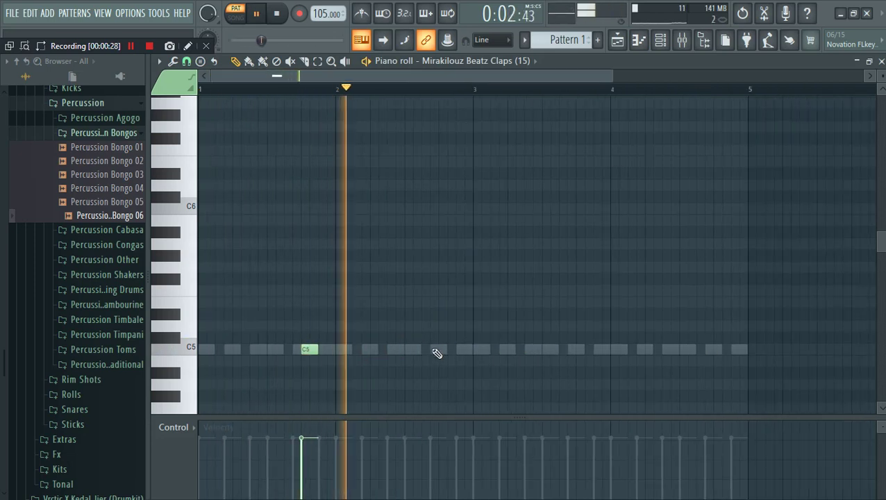
left_click(444, 349)
key("ctrl+b")
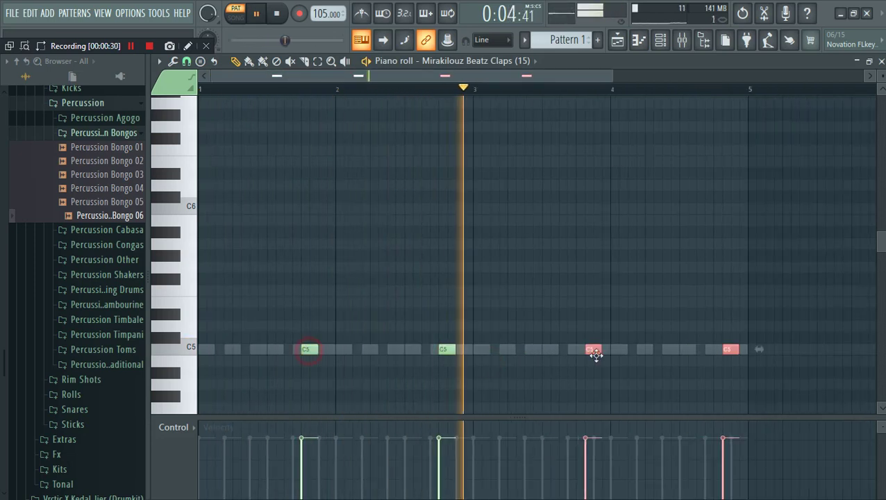
left_click(673, 301)
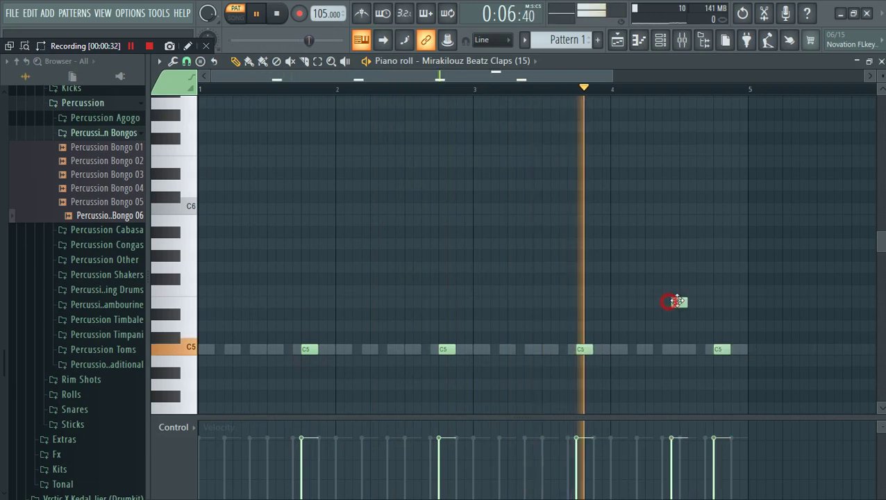
left_click(660, 39)
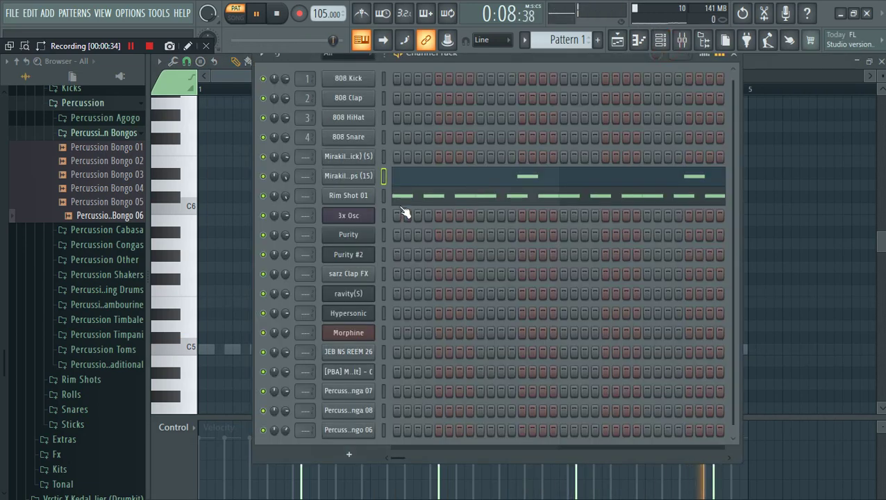
left_click_drag(286, 177, 287, 183)
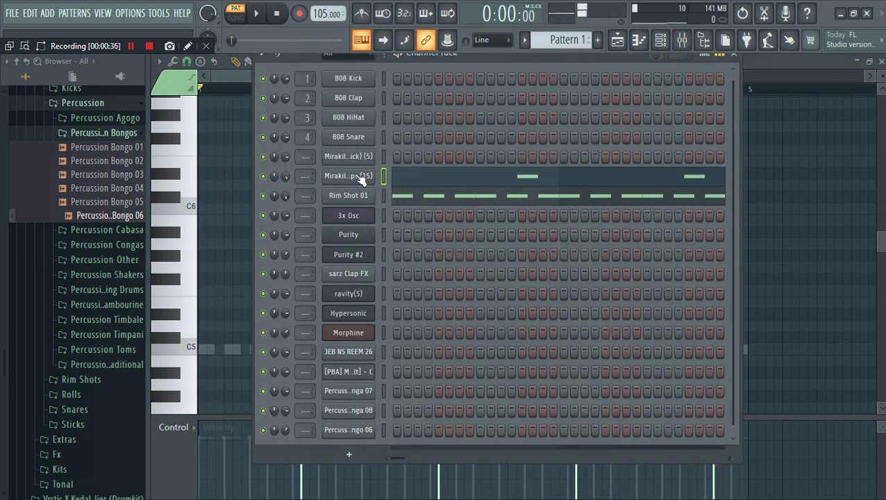
Fill the Mirakilouz Beatz (Kick) (5) channel on every 4 steps and play the pattern.
right_click(330, 157)
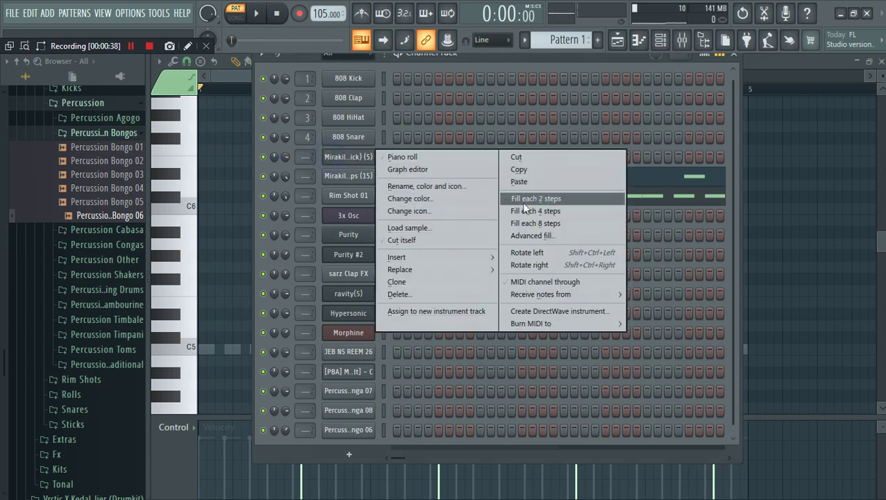
left_click(535, 212)
key("space")
Add an extra C5 kick note half a beat before the end of each of the four bars in the kick's piano roll.
right_click(330, 156)
left_click(402, 156)
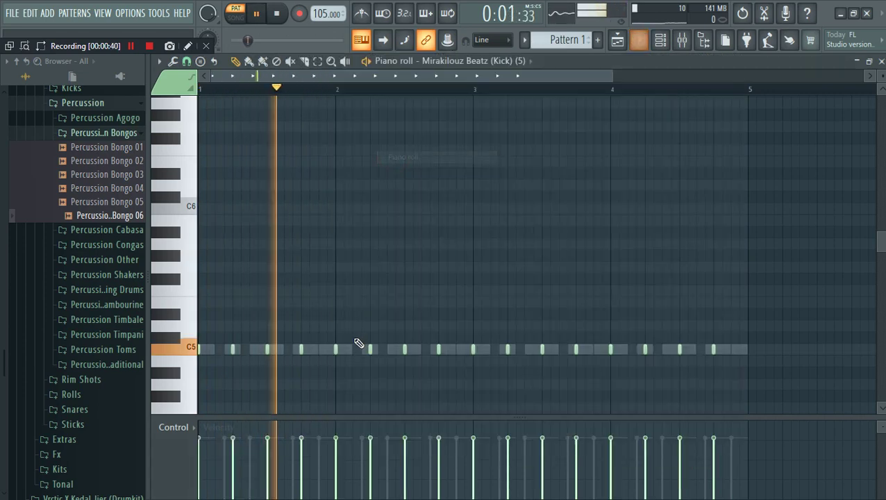
left_click(322, 350)
left_click(460, 350)
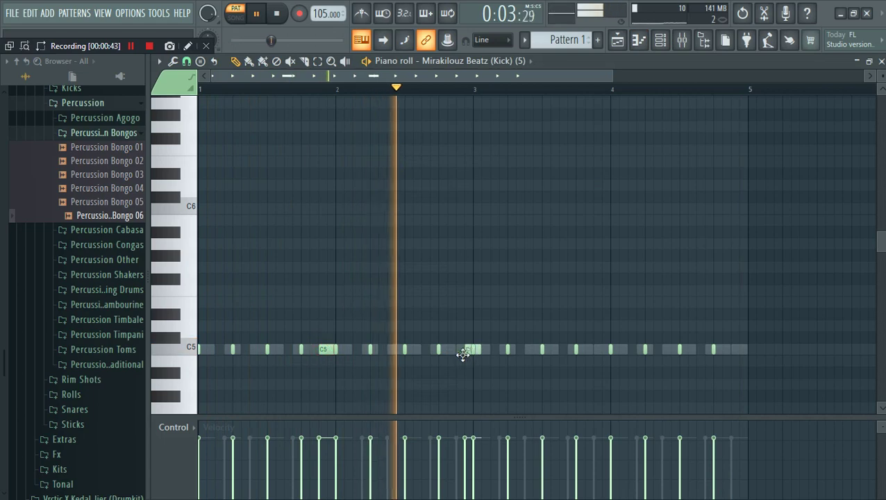
left_click(598, 350)
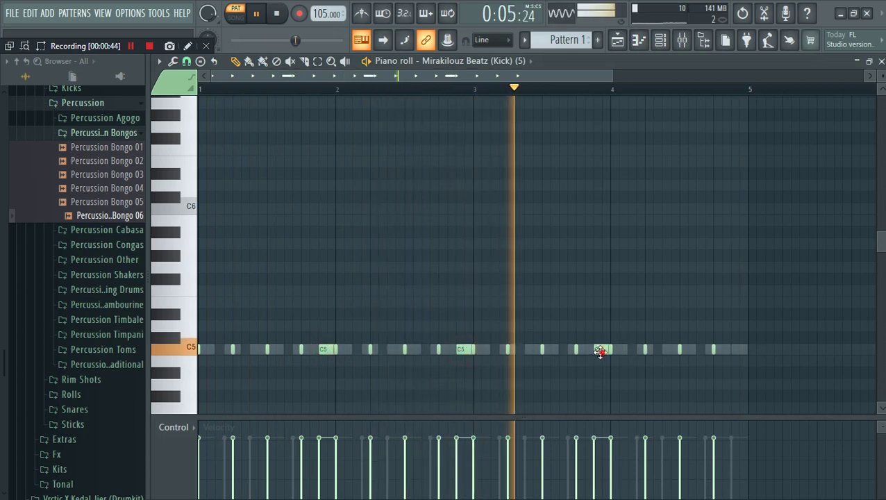
left_click(726, 350)
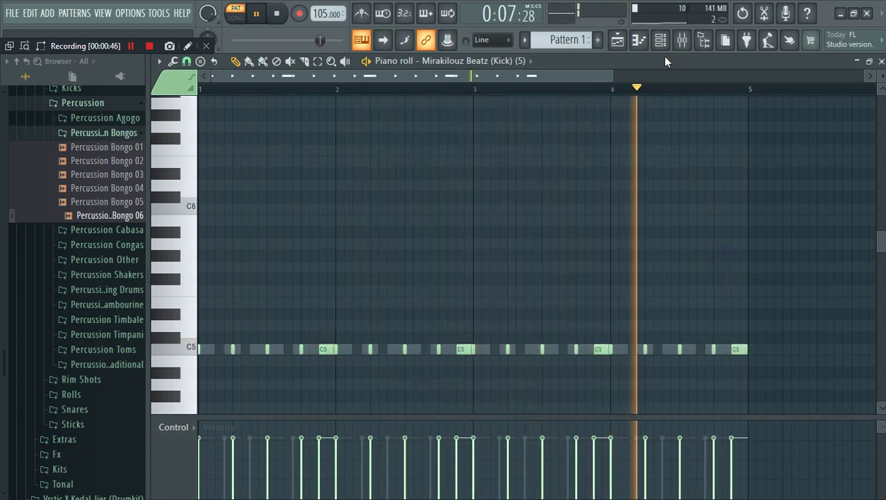
Place an A#4 note halfway between beats 2 and 3 of bar 1 in the Percussion Conga 07 piano roll.
left_click(661, 40)
scroll(409, 376, "down", 1)
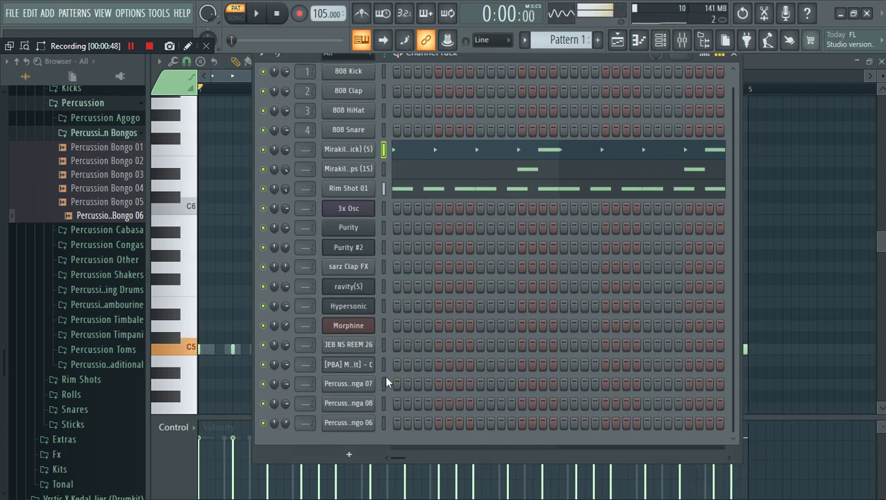
right_click(368, 388)
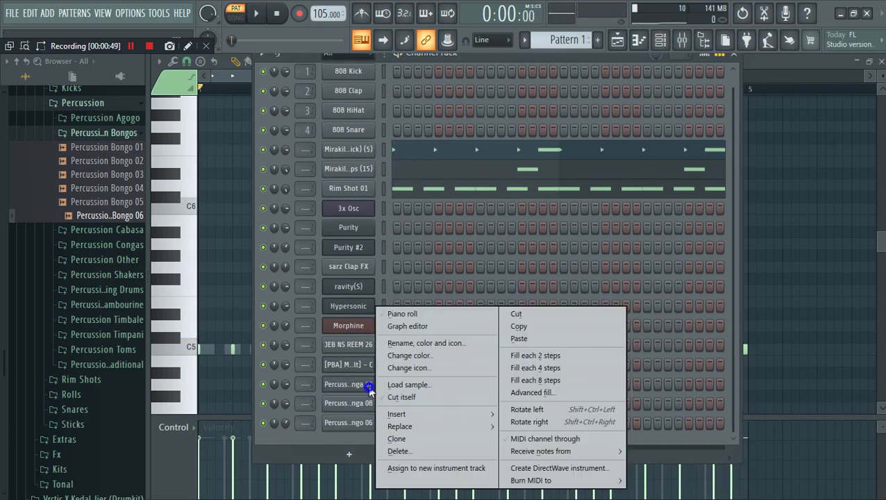
left_click(420, 316)
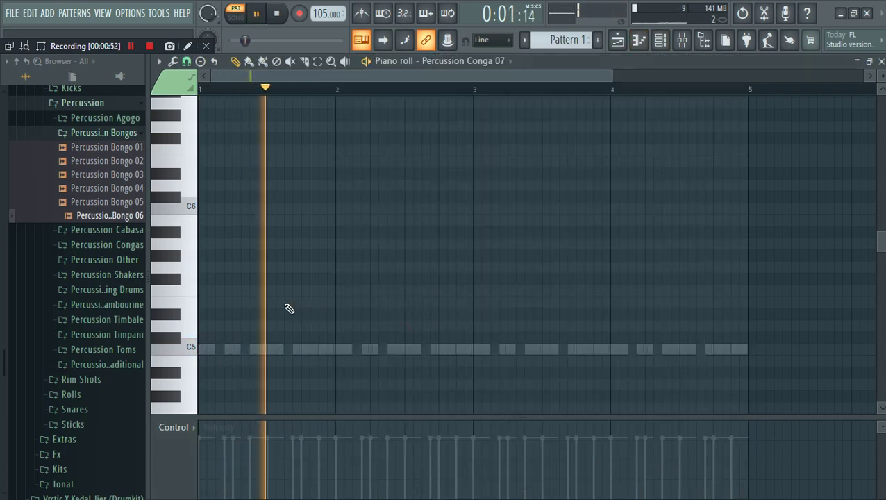
left_click(254, 304)
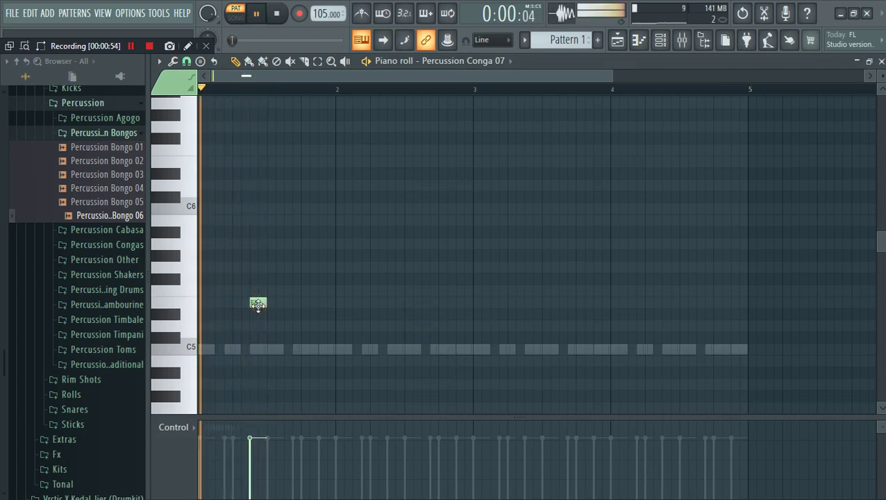
key("space")
left_click(257, 307)
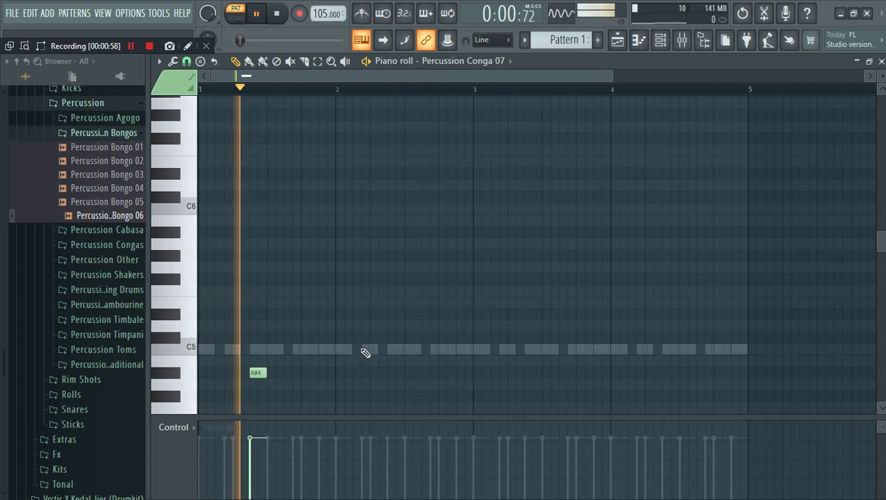
Add A#4 conga notes at the same position in bars 2, 3 and 4.
scroll(389, 370, "down", 2)
left_click(392, 338)
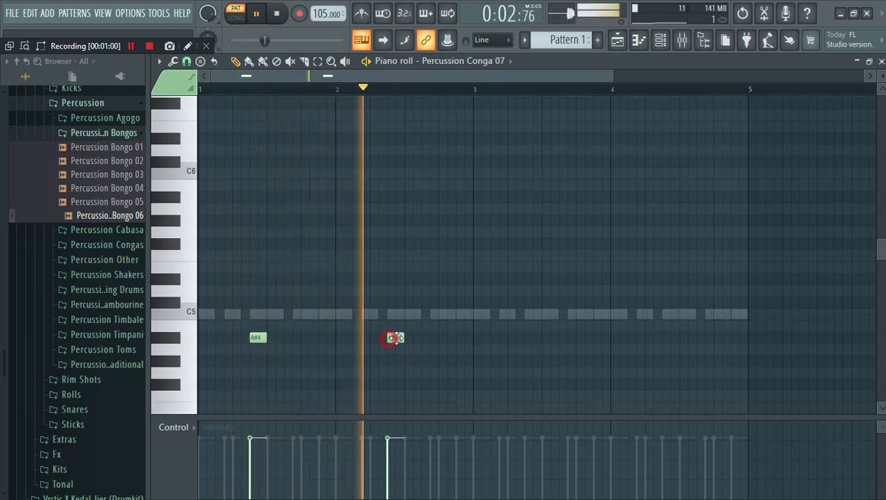
left_click(530, 338)
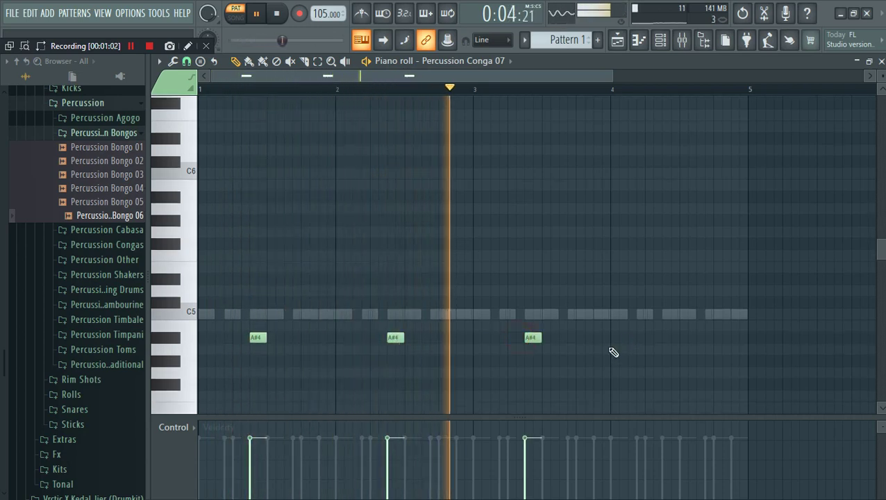
left_click(667, 338)
Place a D5 note half a beat before the end of bar 1 in the Percussion Conga 08 piano roll.
left_click(661, 40)
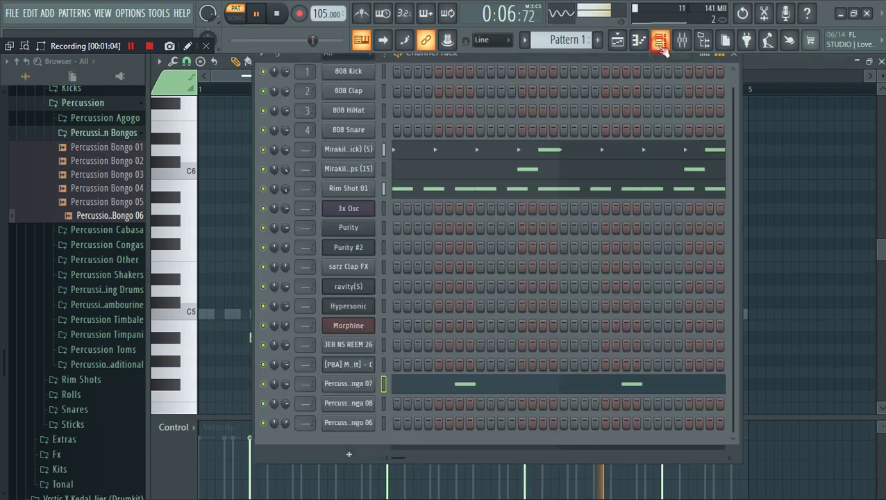
left_click(363, 230)
left_click(454, 59)
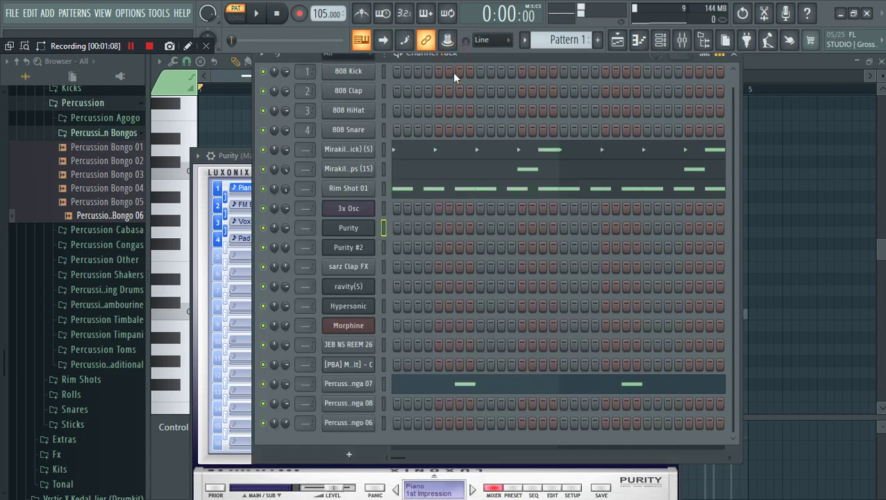
right_click(369, 400)
left_click(411, 315)
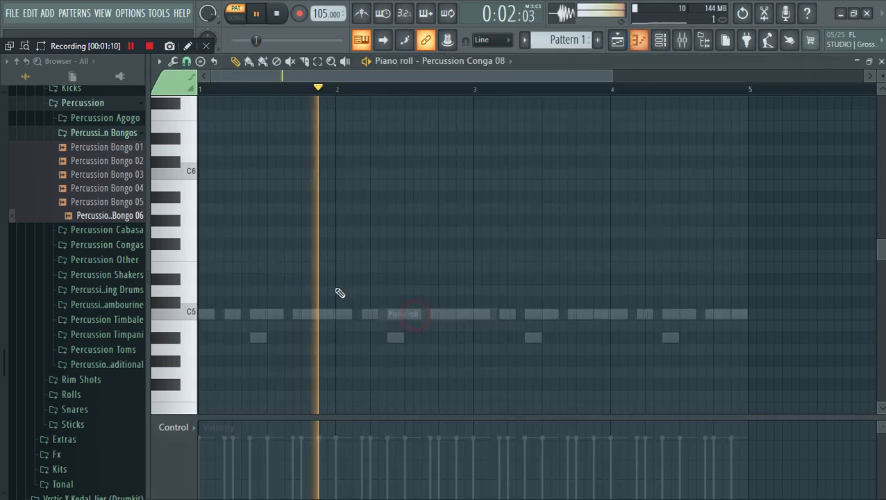
left_click_drag(319, 283, 322, 294)
key("space")
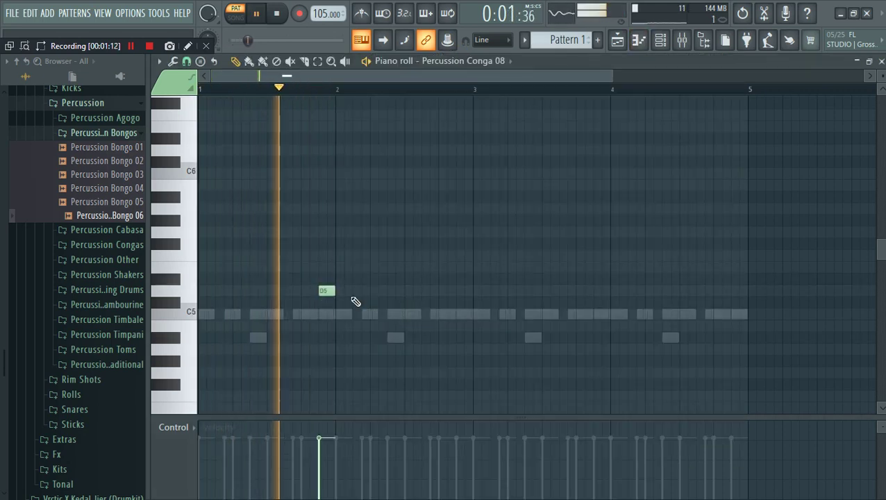
Add D5 notes near the ends of bars 2, 3 and 4 for Percussion Conga 08.
left_click(462, 291)
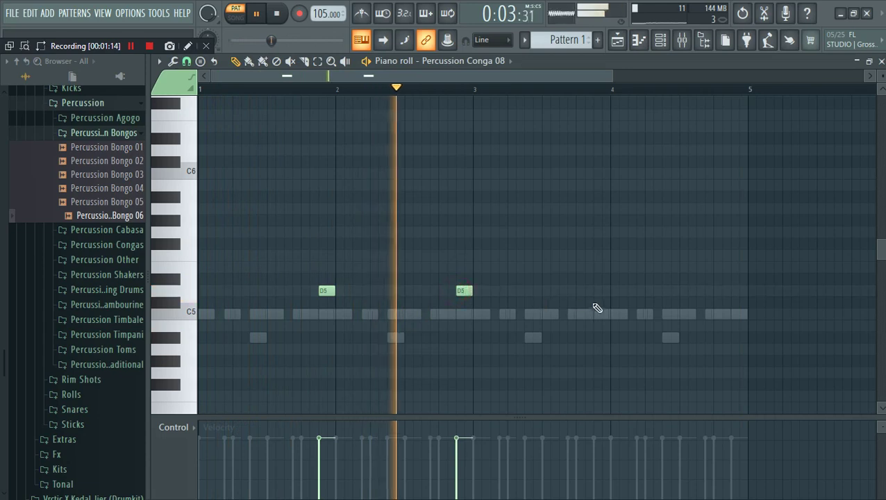
left_click(600, 291)
left_click(730, 290)
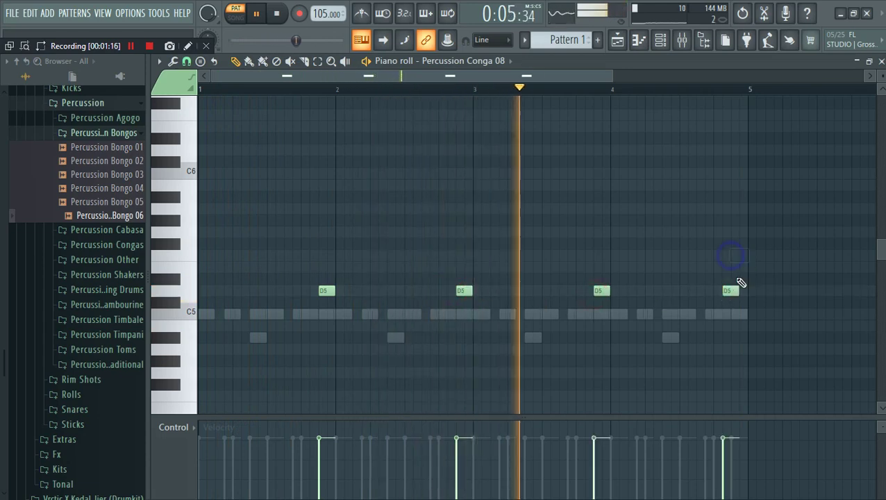
Open the Purity instrument and display its preset list.
left_click(661, 40)
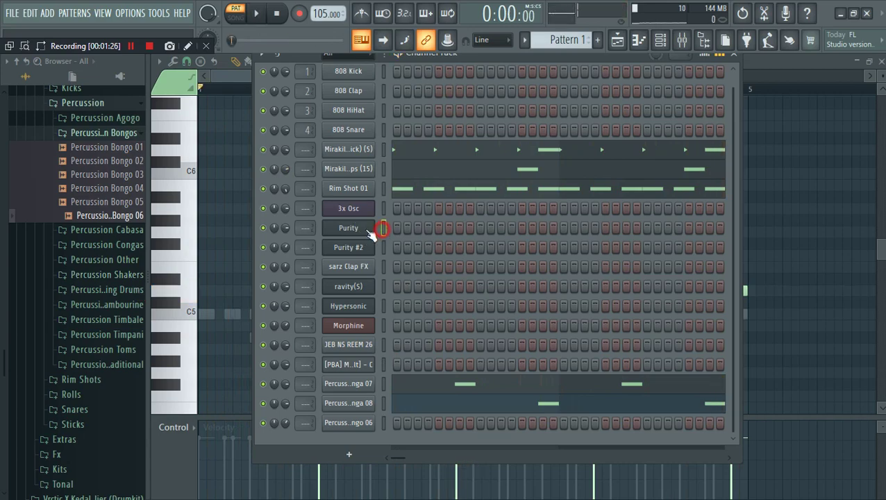
left_click(347, 229)
left_click_drag(400, 165, 410, 97)
left_click(521, 434)
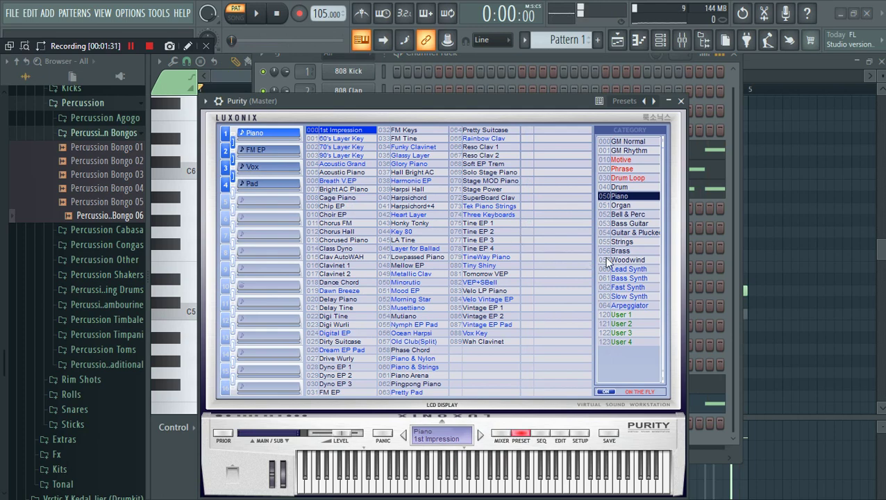
In Purity's piano roll, draw 1.5-bar notes: G#4 and E4 from bar 1, D#5 from mid-bar 2, and F#4 from bar 3.
left_click(738, 284)
right_click(370, 230)
left_click(403, 229)
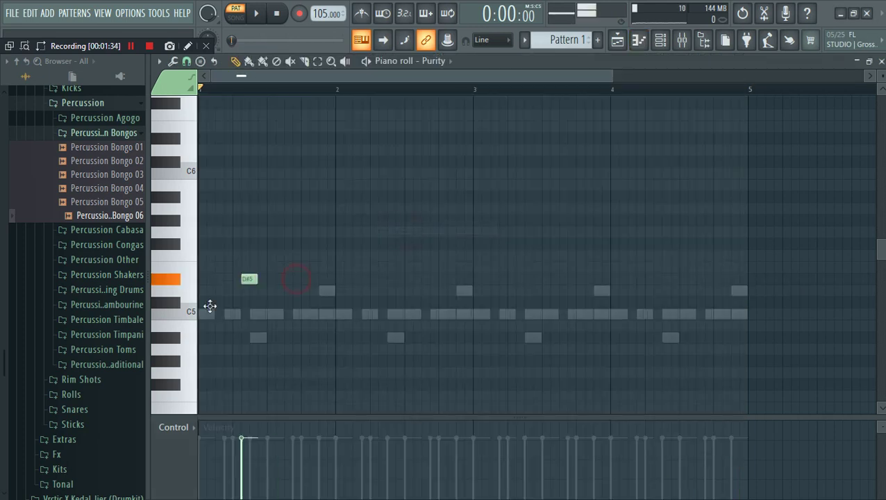
left_click_drag(205, 361, 434, 372)
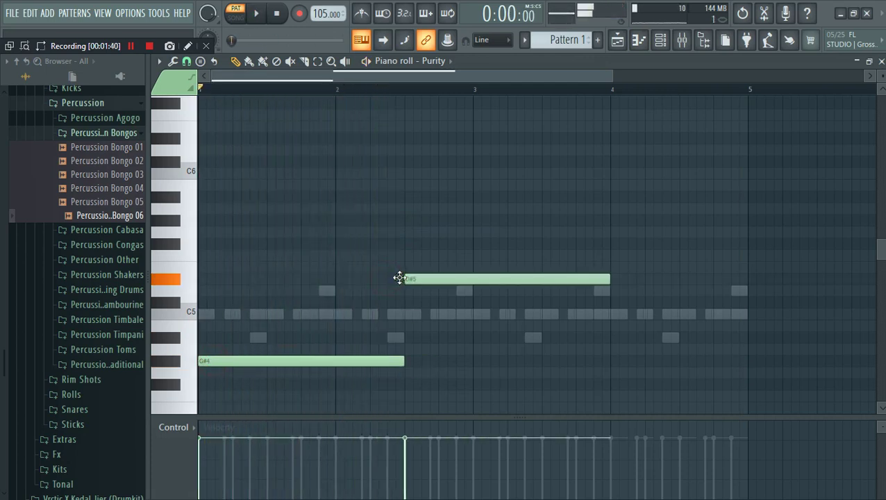
left_click_drag(475, 382, 476, 384)
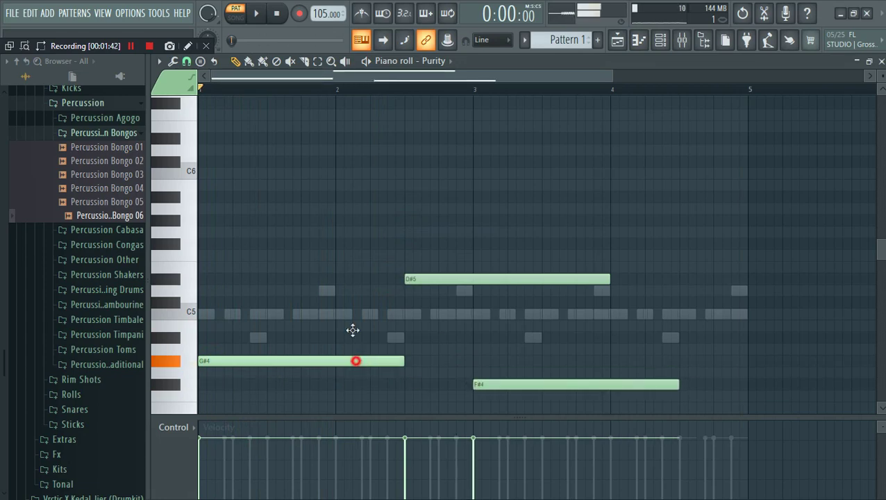
left_click_drag(347, 336, 339, 410)
scroll(356, 392, "down", 1)
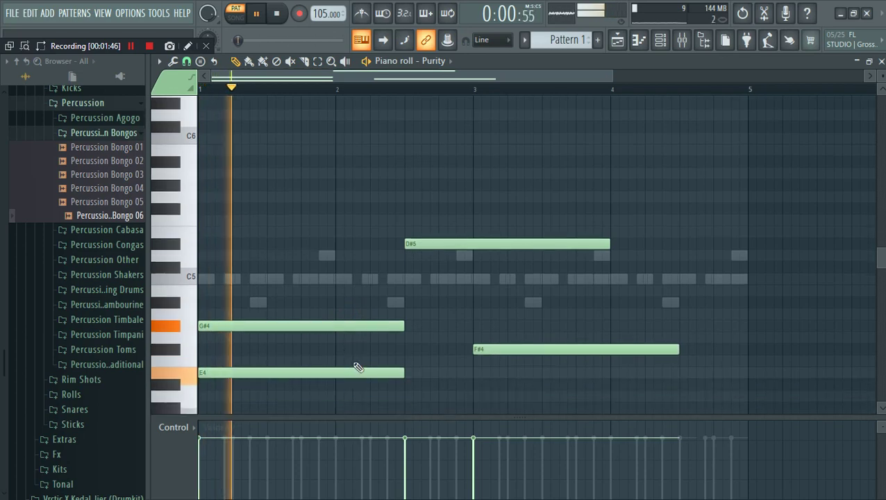
Add a 1.5-bar B4 to Purity's opening chord and shorten the D#5 to end at bar 3.
left_click_drag(348, 371, 337, 289)
key("space")
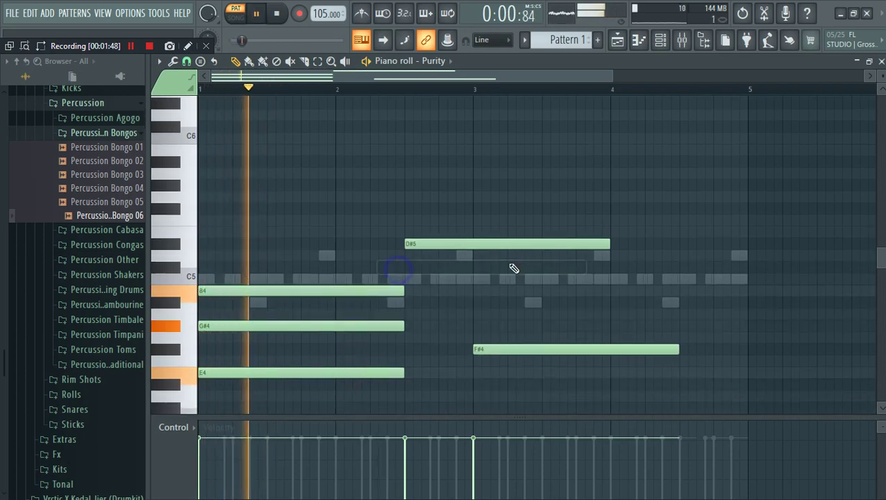
left_click_drag(605, 243, 473, 248)
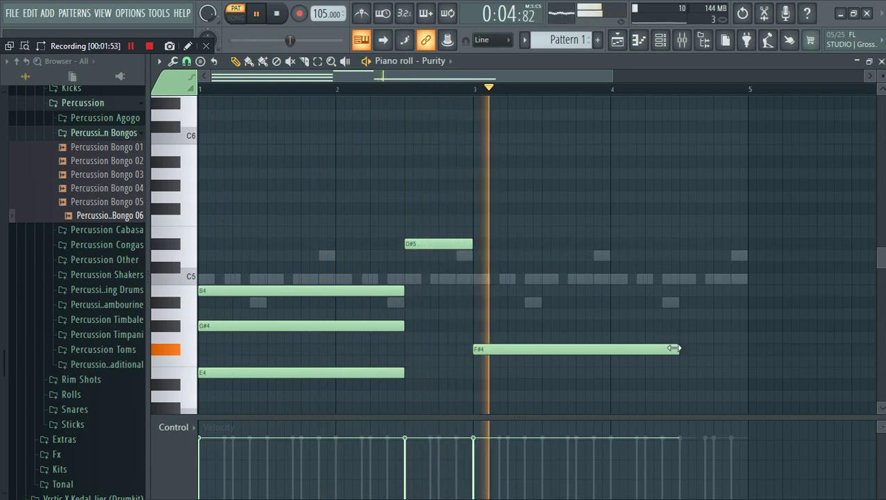
Add 1.5-bar A#4 and C#5 notes above the F#4 at bar 3, and play from just before that chord.
key("space")
left_click_drag(640, 350, 636, 304)
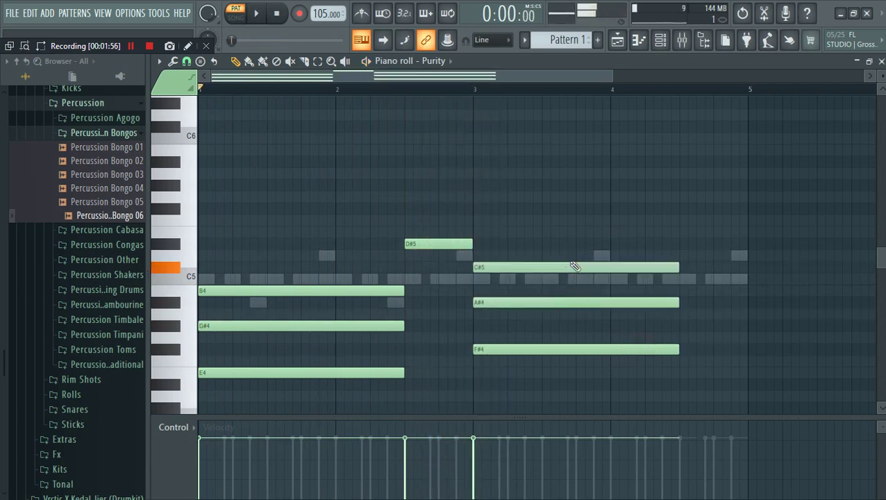
left_click(465, 89)
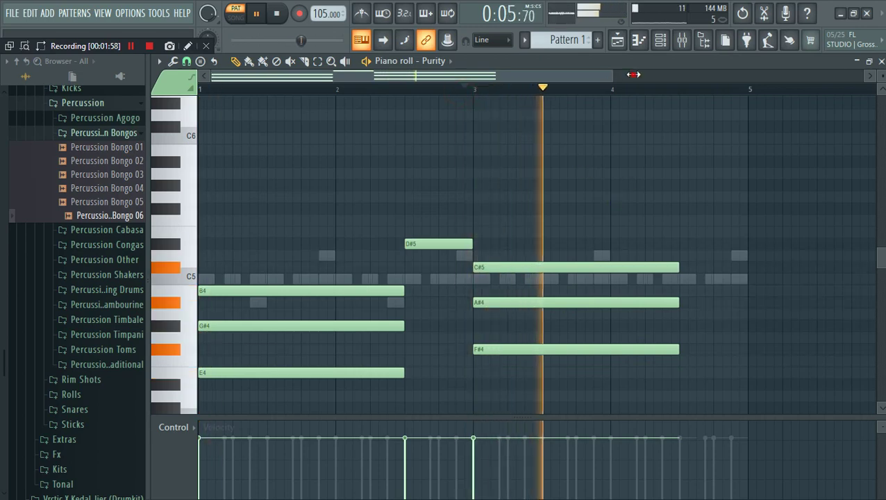
Place quarter-bar C#5 and D#5 notes consecutively in the second half of bar 4.
left_click_drag(633, 74, 823, 74)
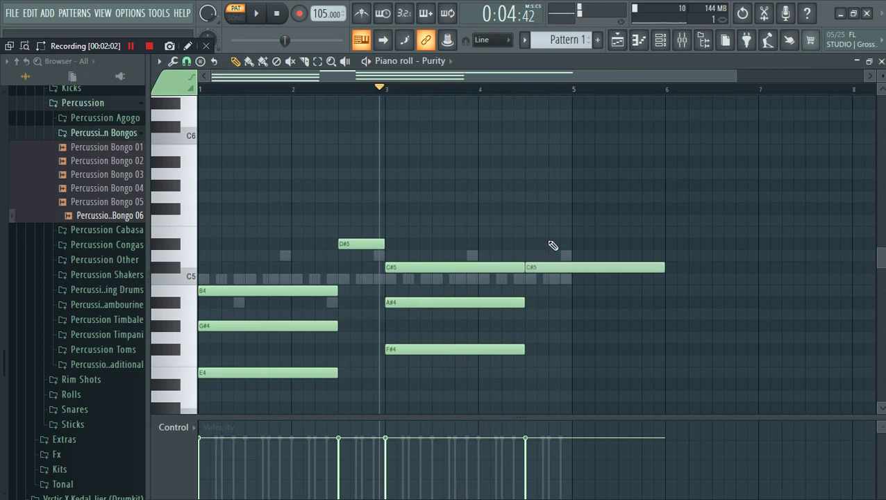
left_click_drag(560, 295, 561, 248)
right_click(590, 243)
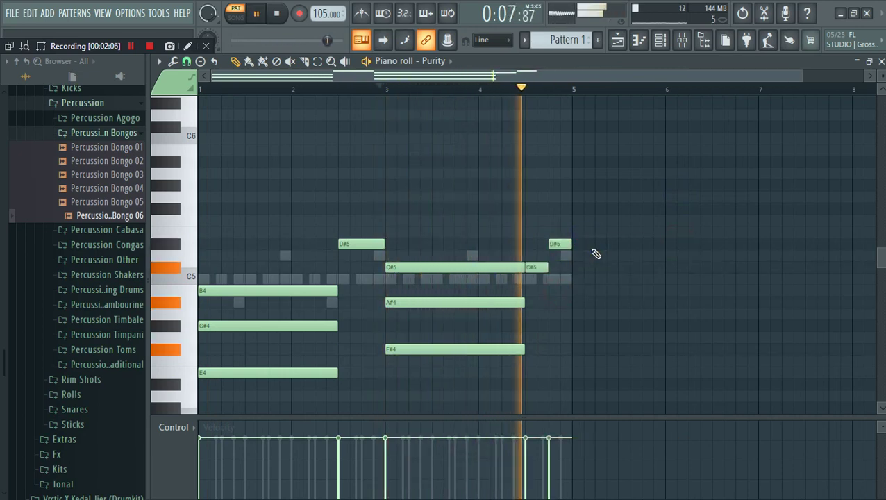
Add half-bar B4 and G#4 notes beneath the D#5 in the second half of bar 2.
left_click_drag(360, 247, 361, 297)
key("space")
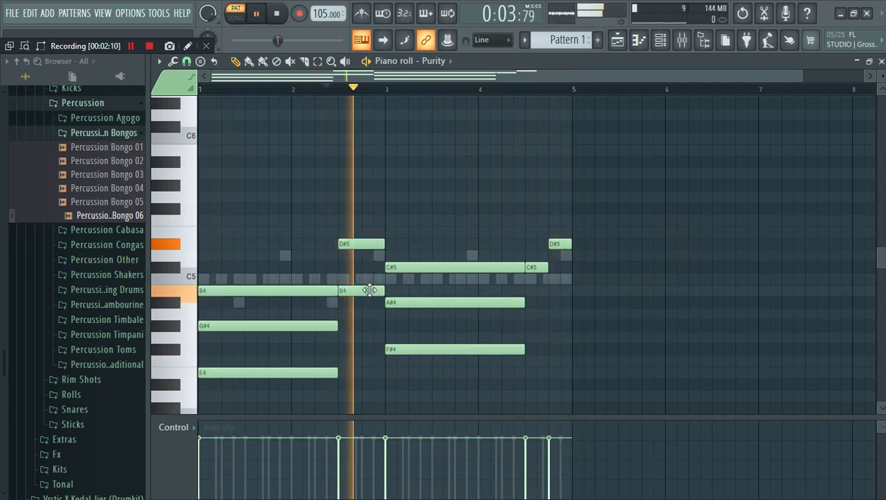
key("space")
left_click(370, 326)
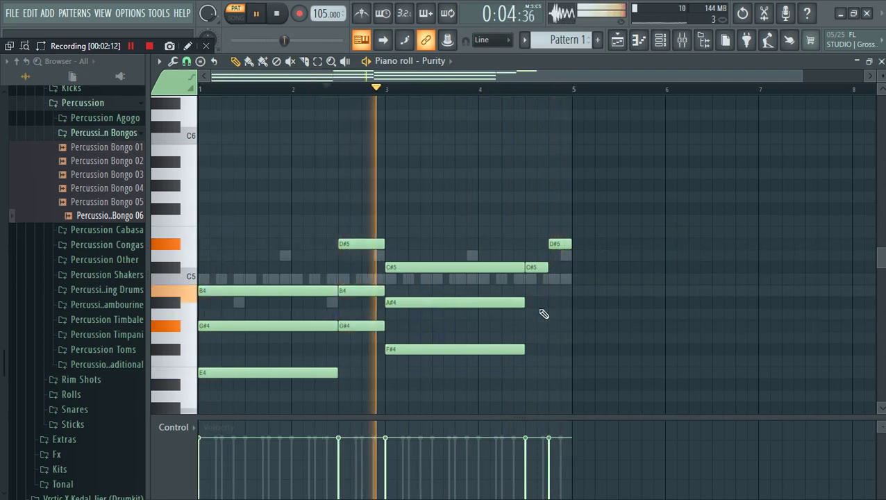
Complete the closing bar 4 chords with A#4 and F#4 under the C#5, and B4 and G#4 under the D#5.
left_click(534, 292)
left_click_drag(534, 298, 534, 308)
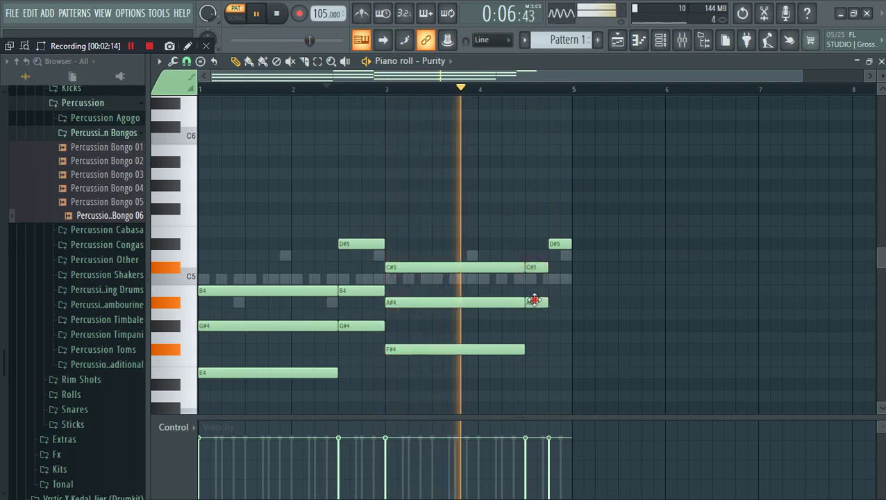
left_click(535, 349)
left_click(560, 290)
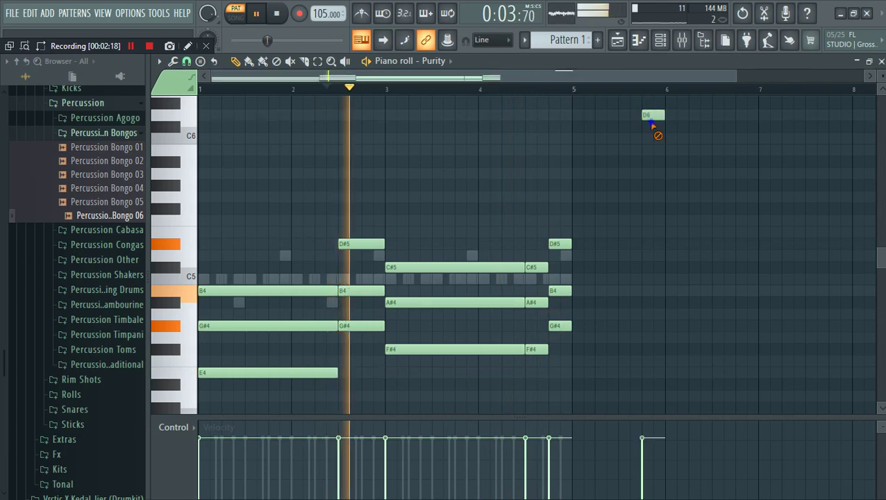
Copy the Purity channel's notes into the ravity(S) channel and open its piano roll.
left_click(660, 40)
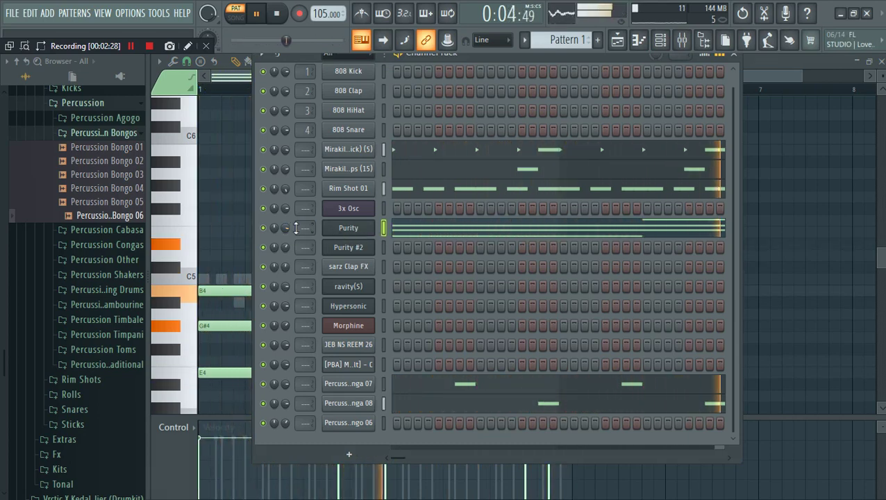
right_click(353, 233)
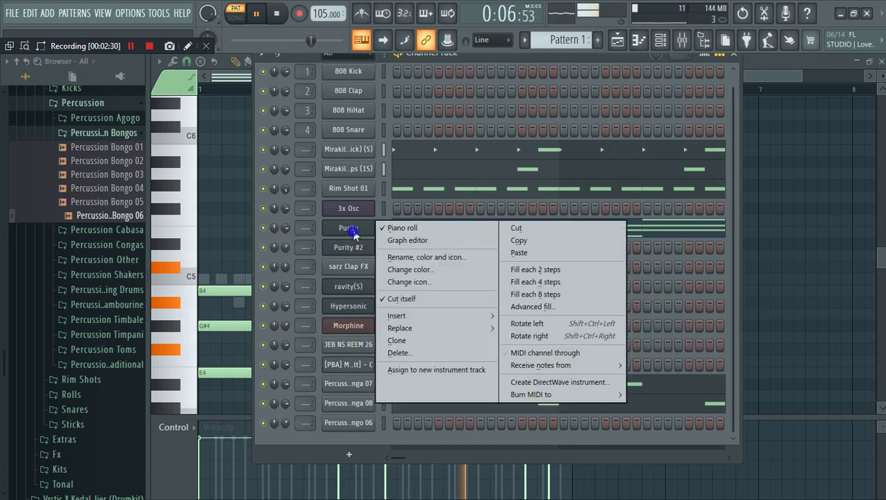
left_click(545, 239)
key("space")
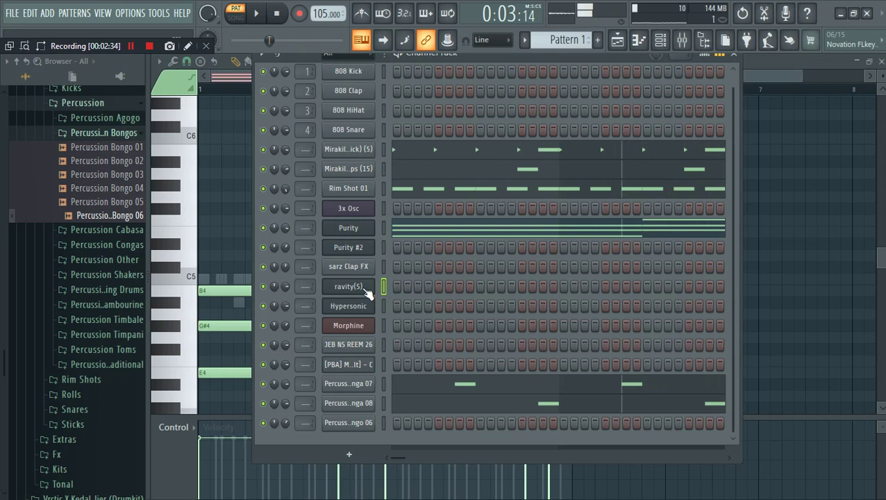
right_click(366, 290)
left_click(519, 312)
key("space")
left_click(477, 295)
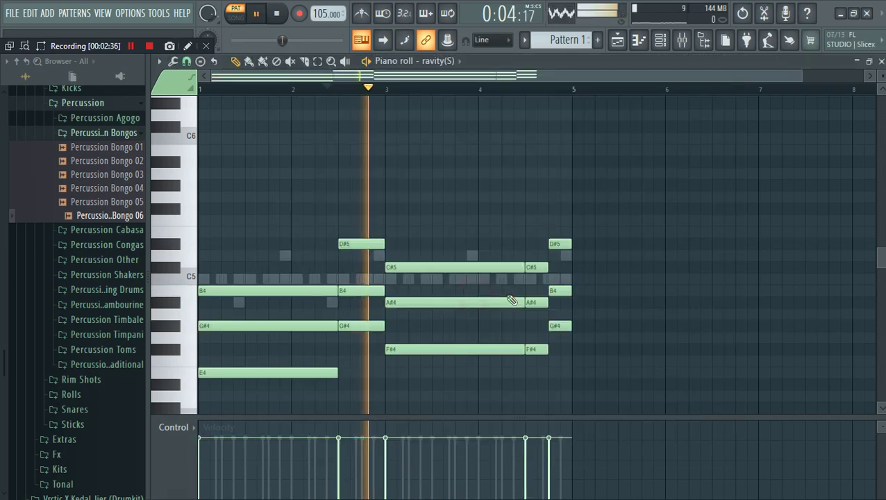
Select the E4, F#4 and G#4 notes in ravity(S) and raise them by one octave.
left_click_drag(621, 309, 231, 401)
left_click_drag(246, 455, 247, 454)
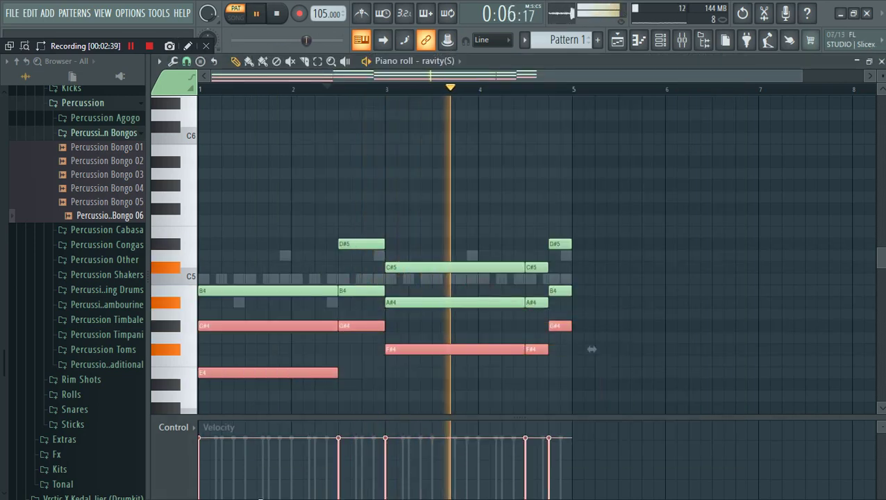
key("ctrl+Up")
Open the 3x Osc channel's piano roll and its oscillator settings.
left_click(662, 39)
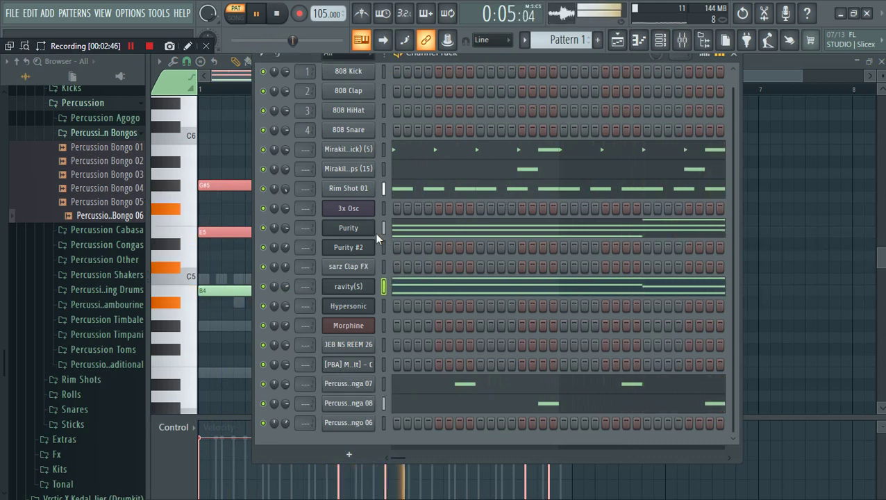
right_click(360, 214)
left_click(409, 211)
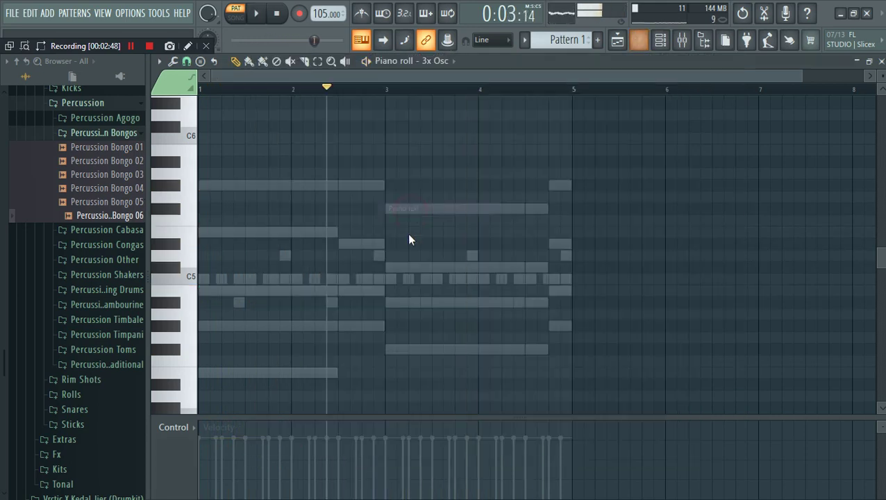
left_click(662, 44)
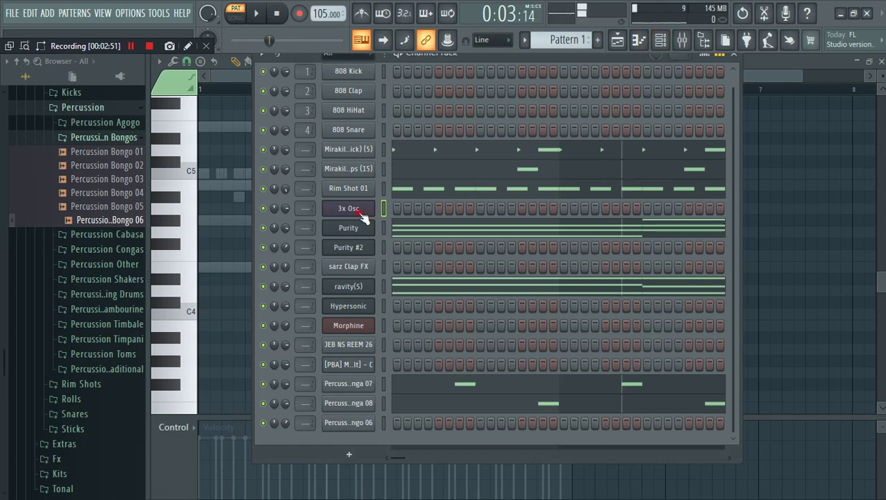
left_click(361, 212)
left_click(579, 59)
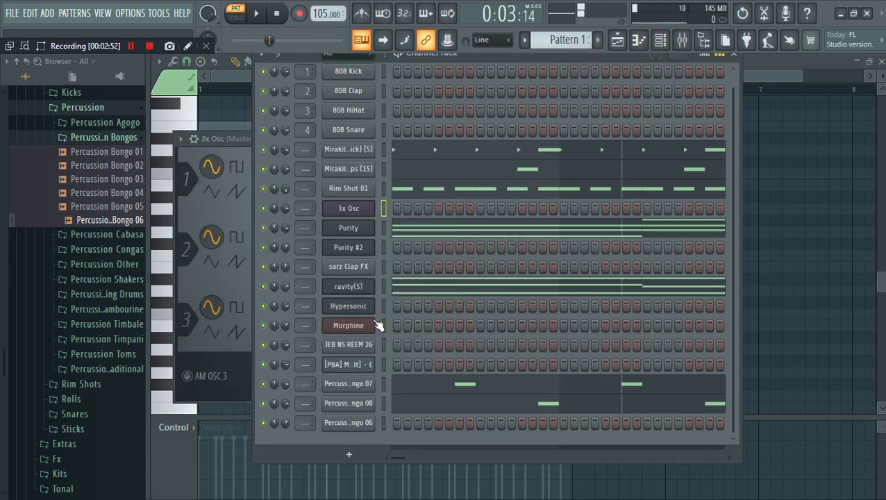
In the 3x Osc piano roll, place a quarter-bar E4 at the start of bar 1 and play from there.
right_click(347, 210)
left_click(386, 207)
right_click(343, 213)
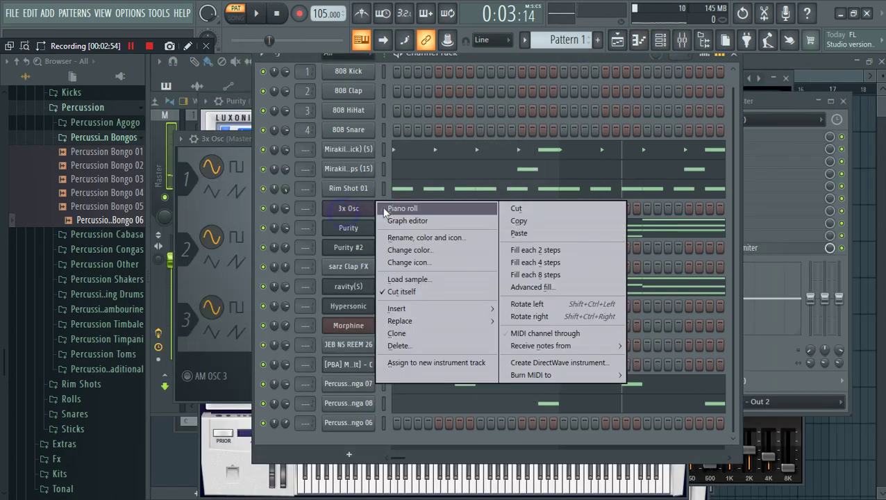
left_click(385, 209)
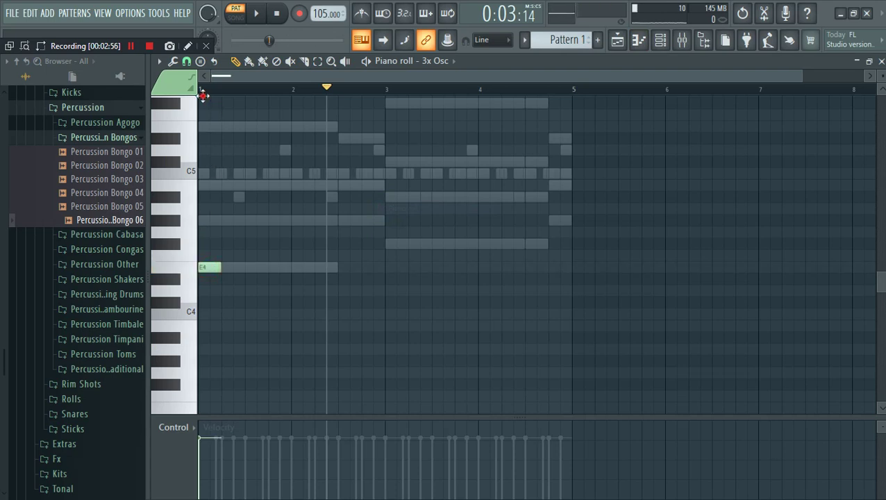
left_click(202, 96)
key("space")
key("space")
right_click(212, 110)
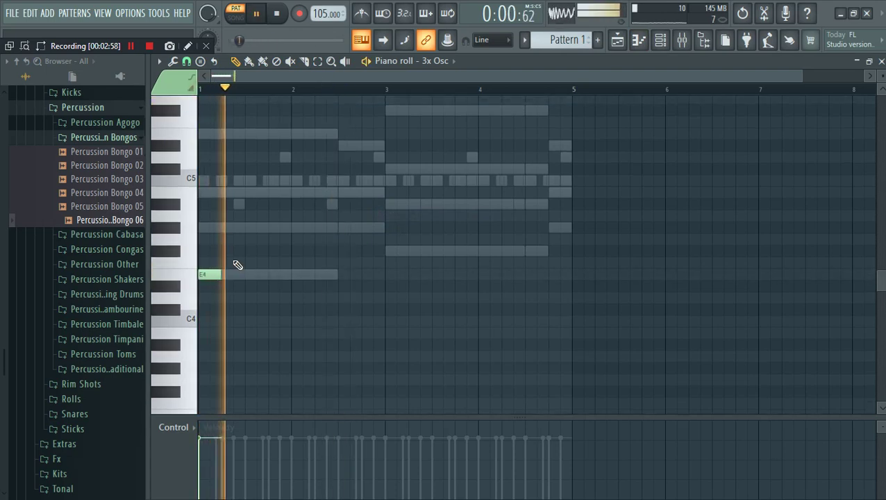
Add quarter-bar 3x Osc notes: E4 at bar 2, F#4 at bars 3 and 4, and G#4 on bar 4's last beat.
left_click(295, 277)
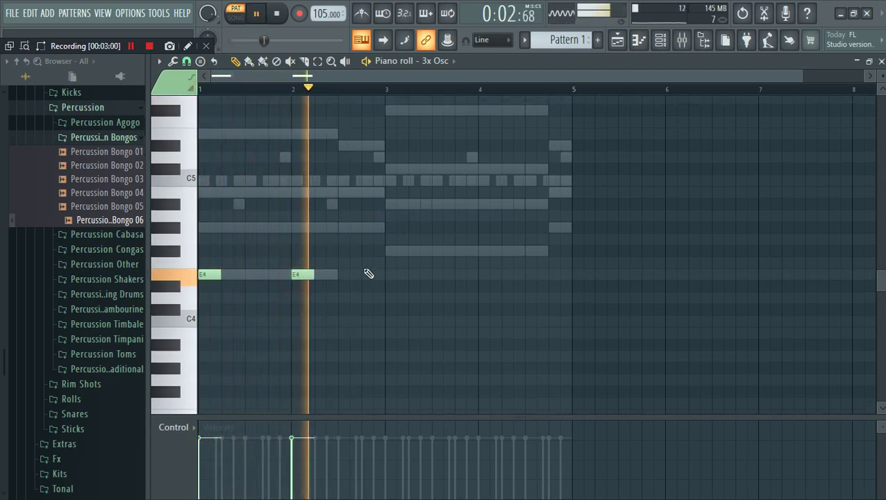
left_click(390, 251)
scroll(537, 266, "up", 1)
scroll(514, 305, "up", 5)
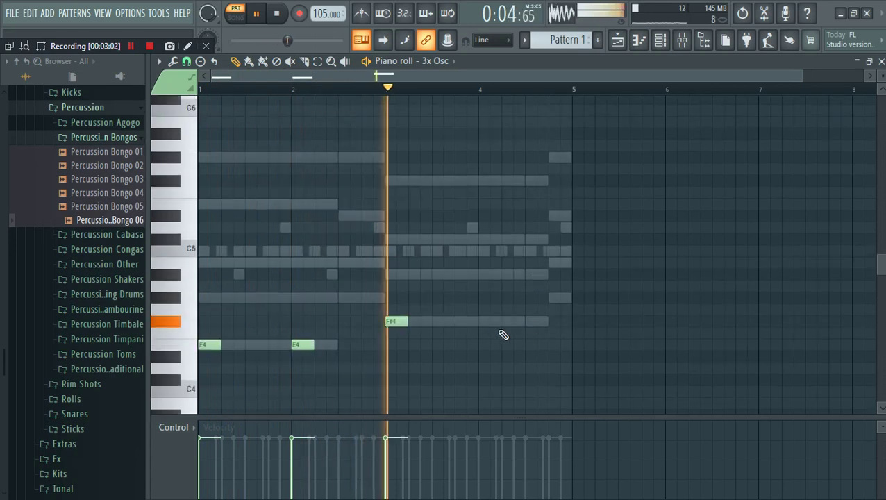
left_click(486, 322)
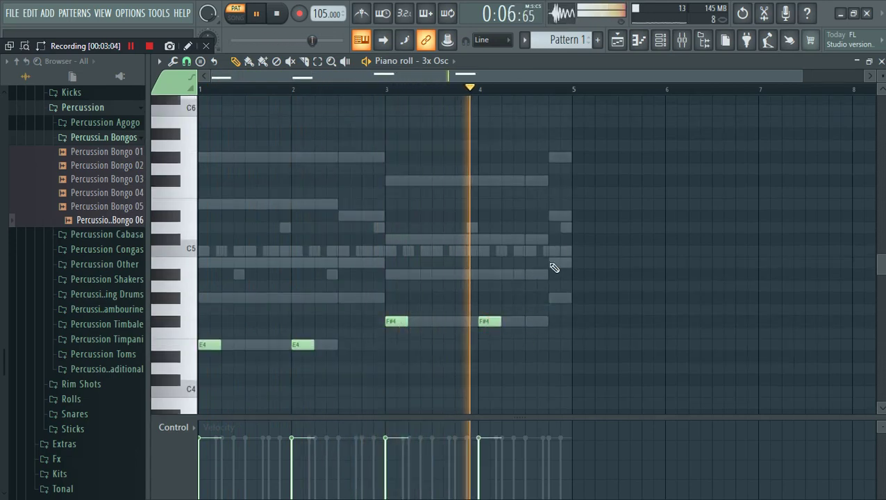
left_click(554, 298)
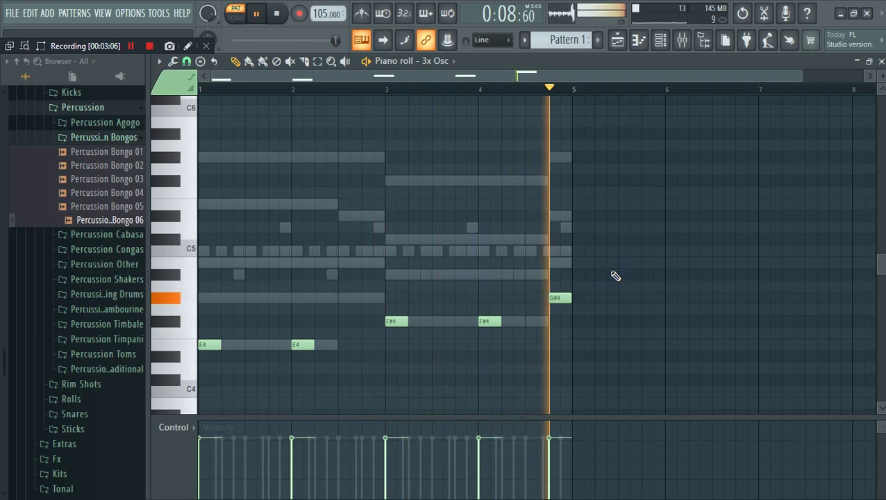
Open the Purity #2 channel's empty piano roll and play the pattern from the start.
key("F6")
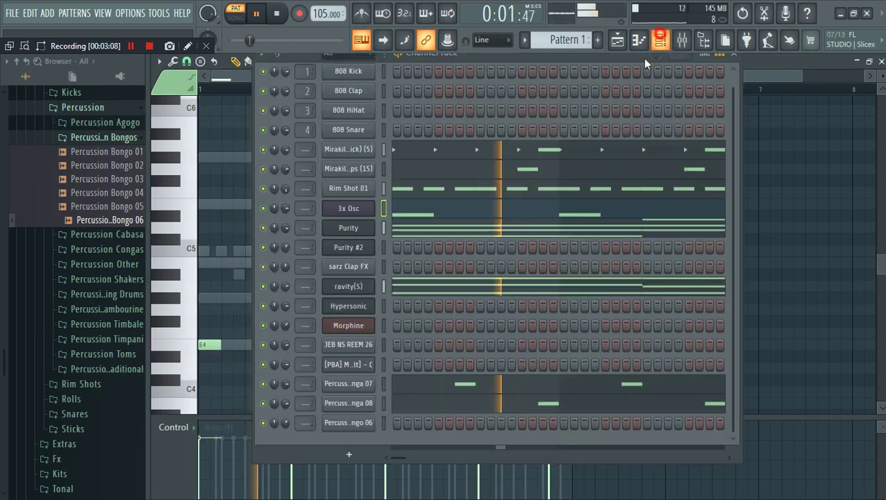
left_click(383, 247)
key("space")
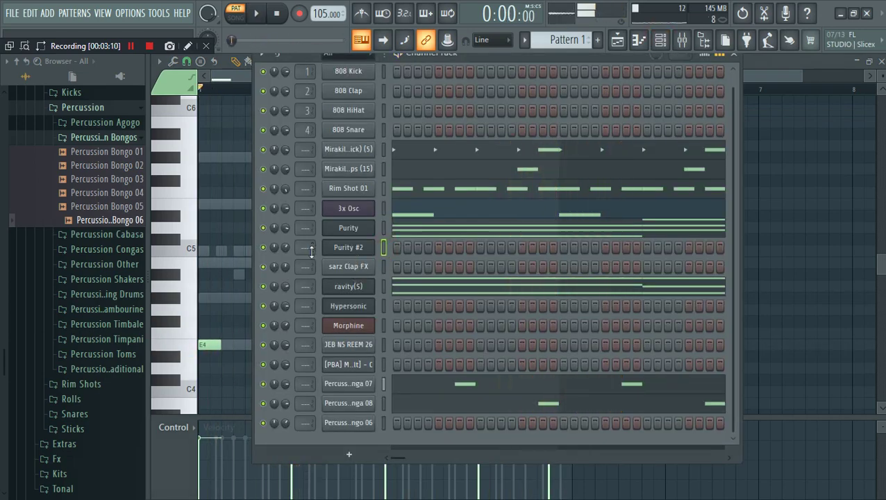
right_click(361, 250)
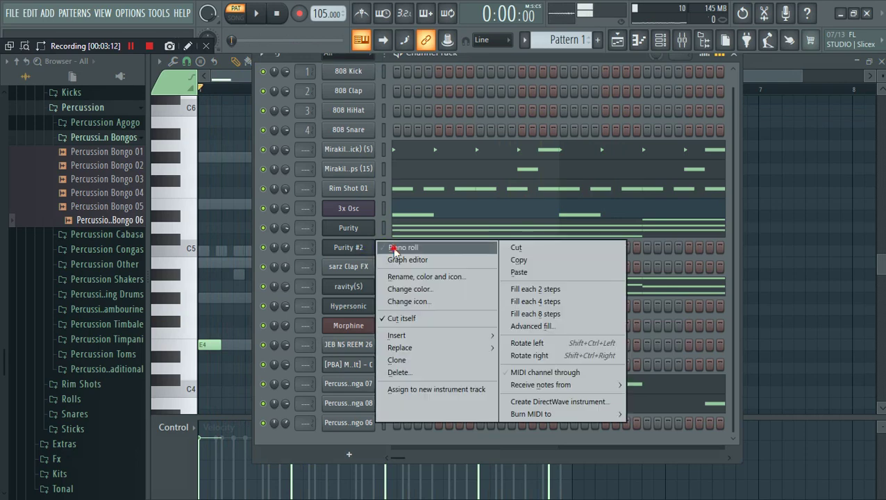
left_click(398, 251)
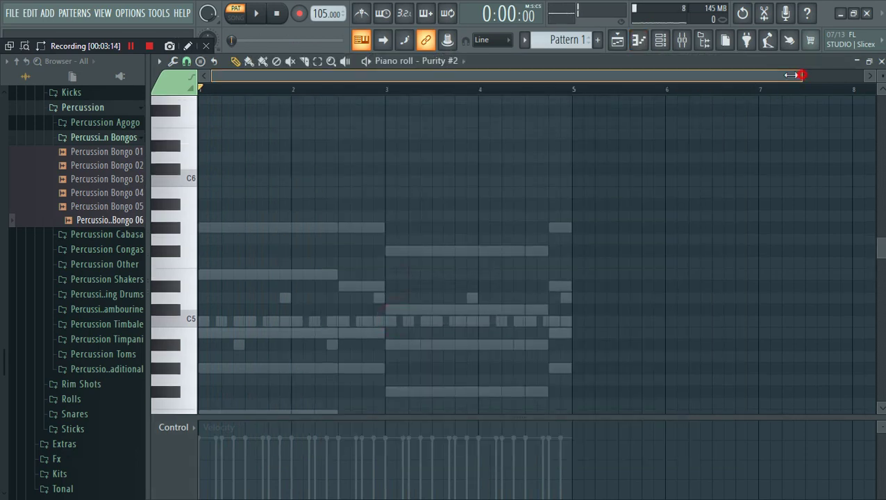
left_click_drag(792, 75, 496, 75)
scroll(410, 182, "down", 4)
key("space")
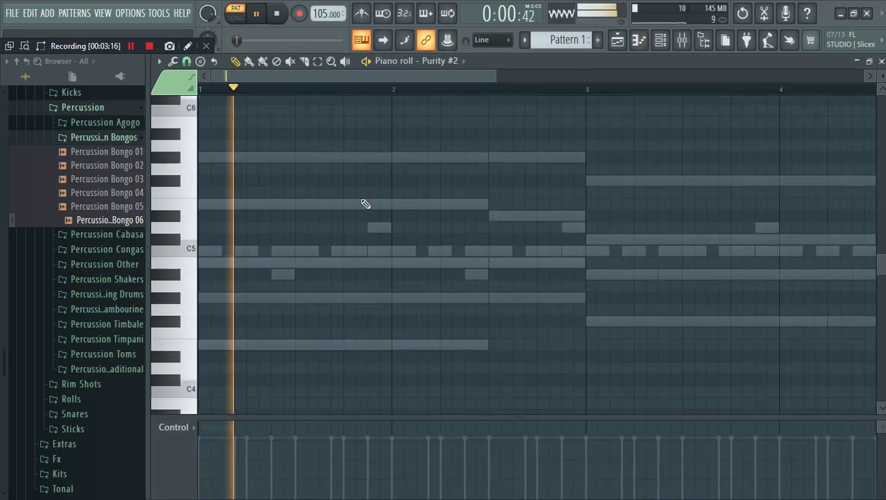
Place short sixteenth G#5 notes one and a half beats into bars 1 and 2 for Purity #2.
key("space")
left_click(277, 204)
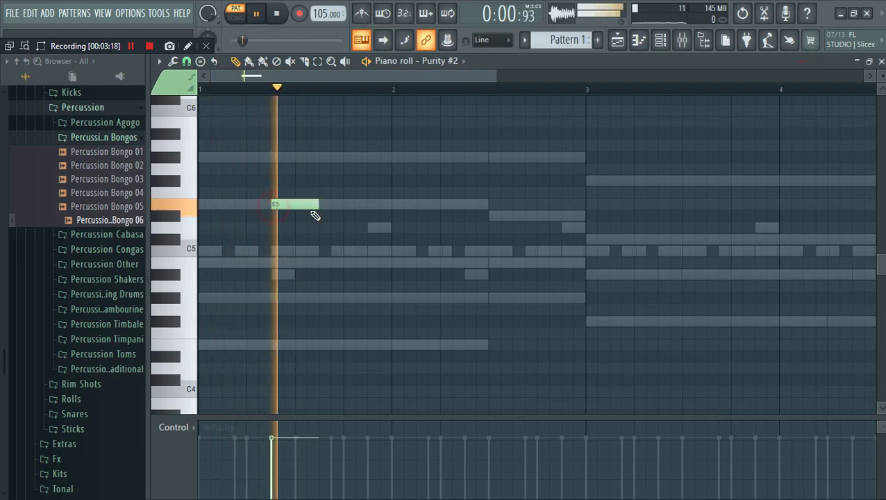
key("space")
key("space")
left_click_drag(317, 156, 282, 157)
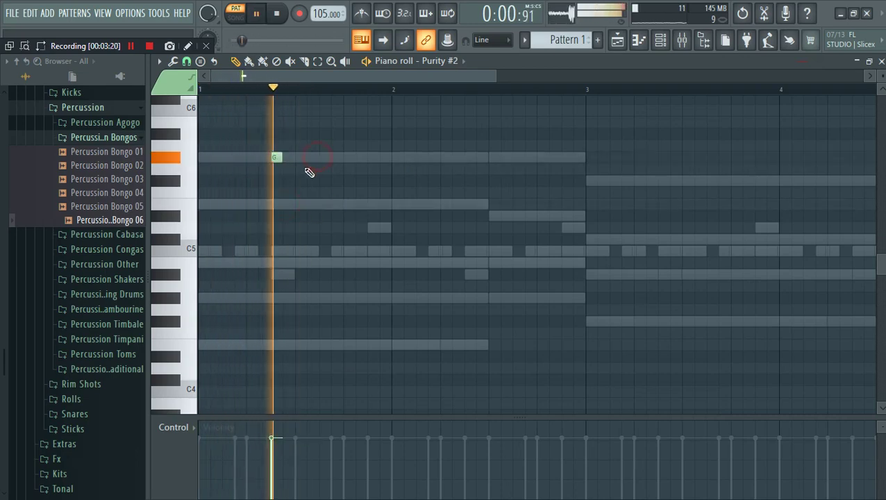
scroll(448, 139, "up", 2)
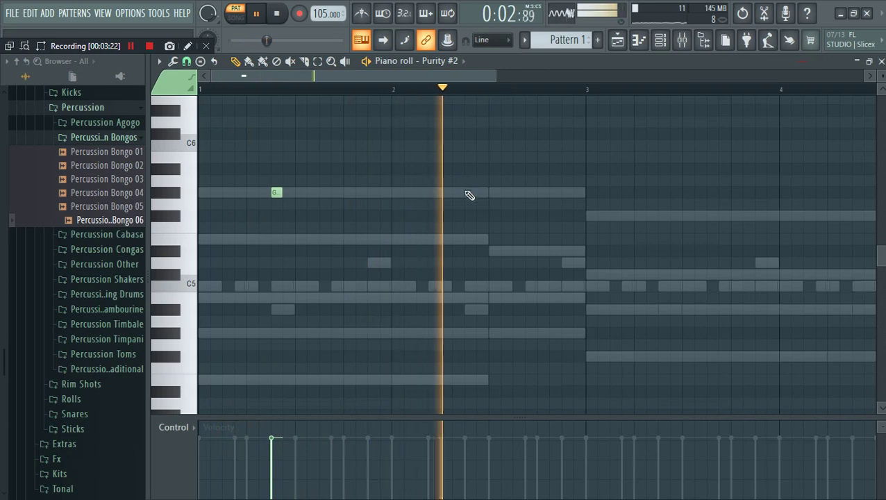
left_click(470, 192)
scroll(490, 78, "down", 3)
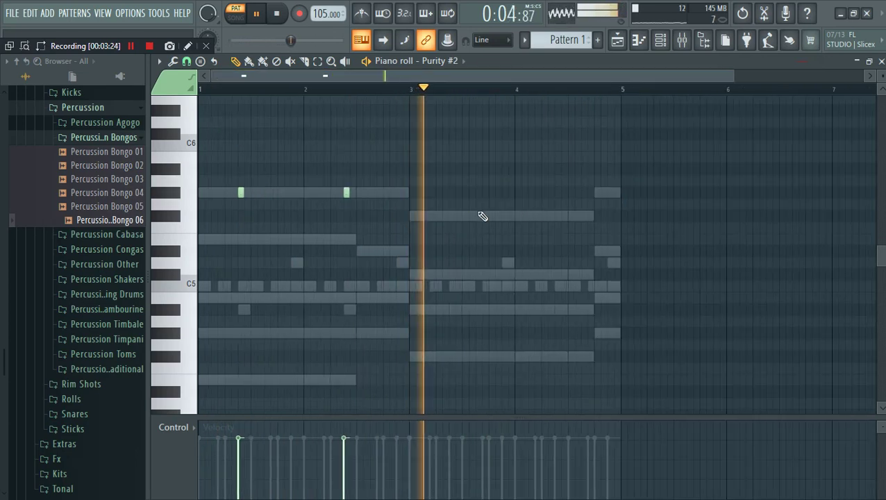
Place short sixteenth F#5 notes one and a half beats into bars 3 and 4 for Purity #2.
key("space")
key("space")
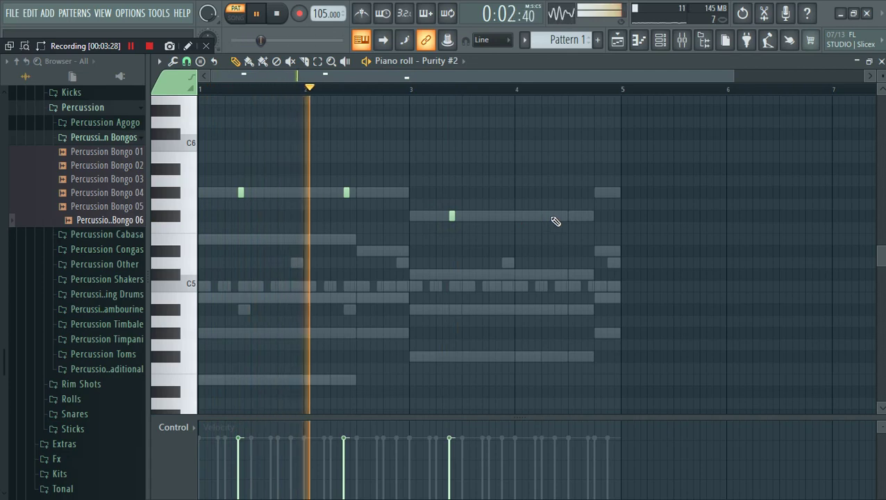
left_click(557, 216)
left_click(578, 192)
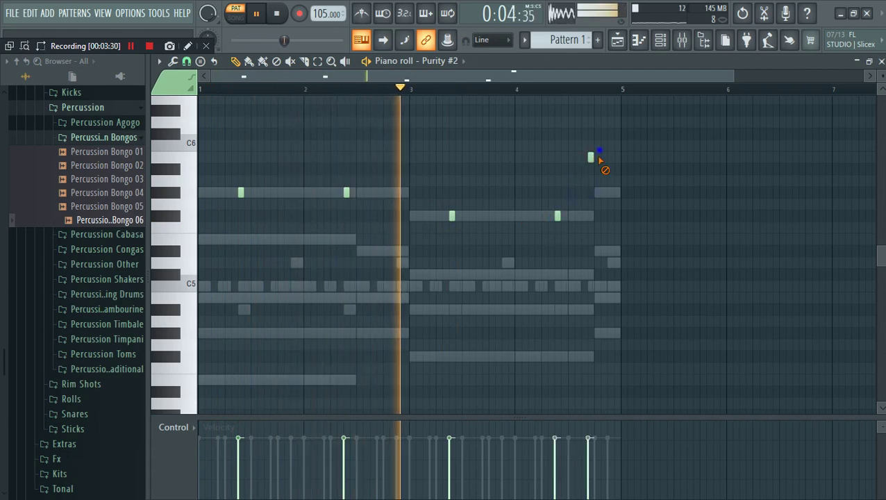
Return to the channel rack and lower the volume of the Mirakil..ps (15) channel.
left_click(661, 40)
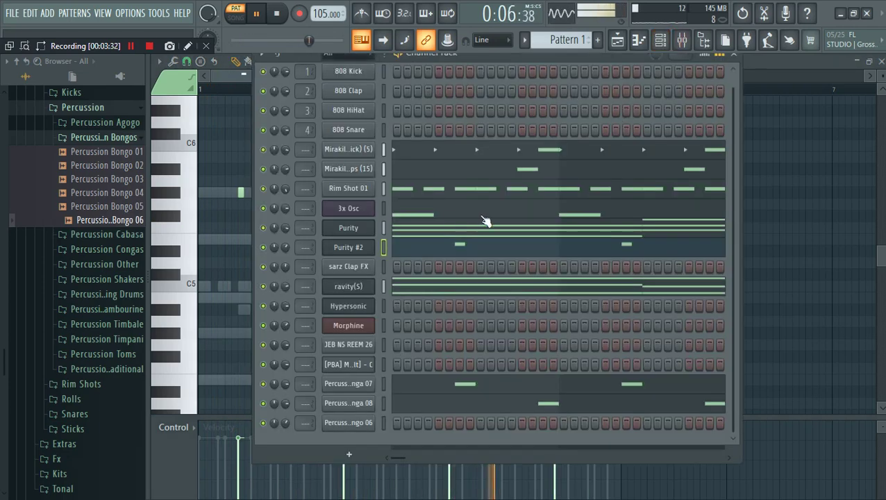
left_click_drag(288, 169, 288, 182)
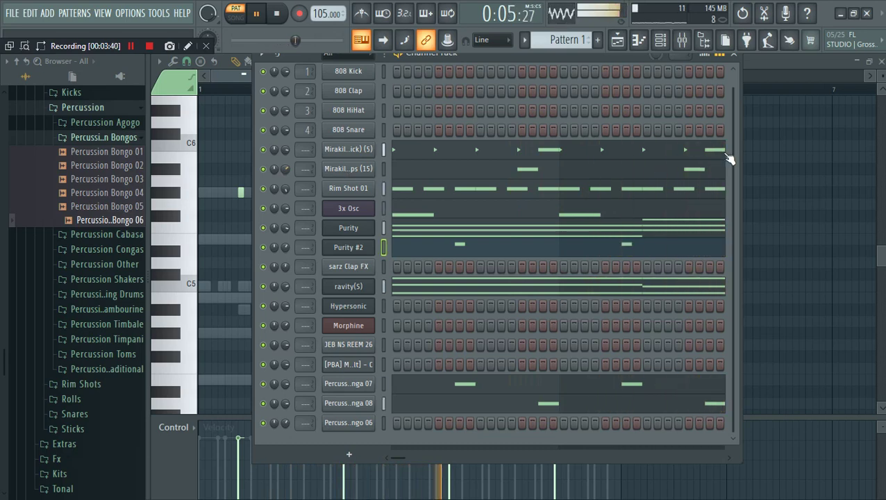
left_click(758, 147)
right_click(763, 145)
left_click(657, 40)
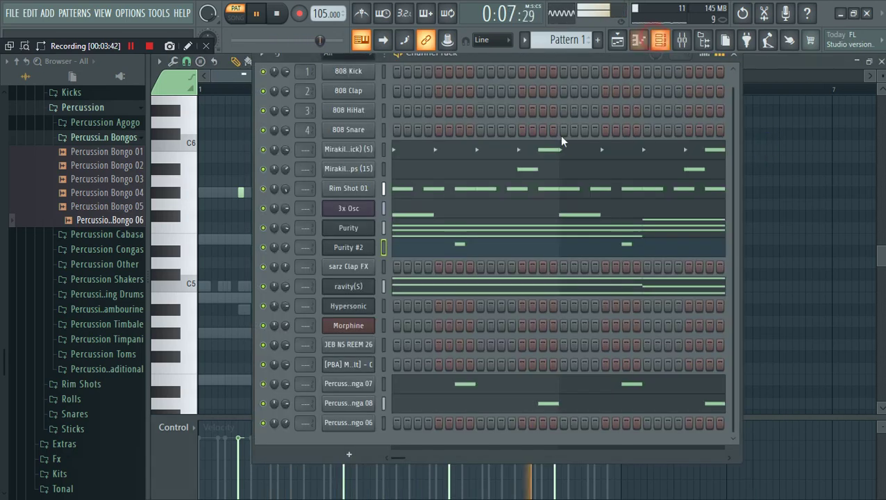
Paste the copied chord notes into the Hypersonic channel and audition its patch with the pattern playing.
left_click(348, 307)
left_click(661, 42)
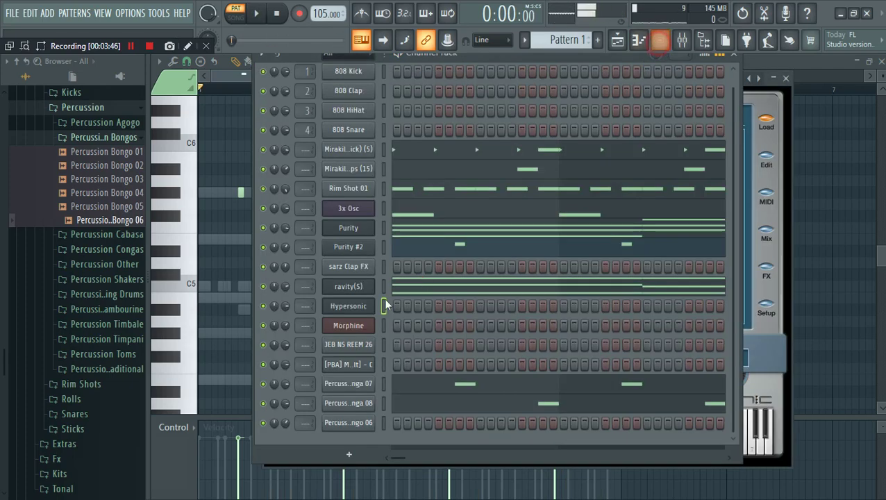
right_click(361, 307)
left_click(518, 331)
key("space")
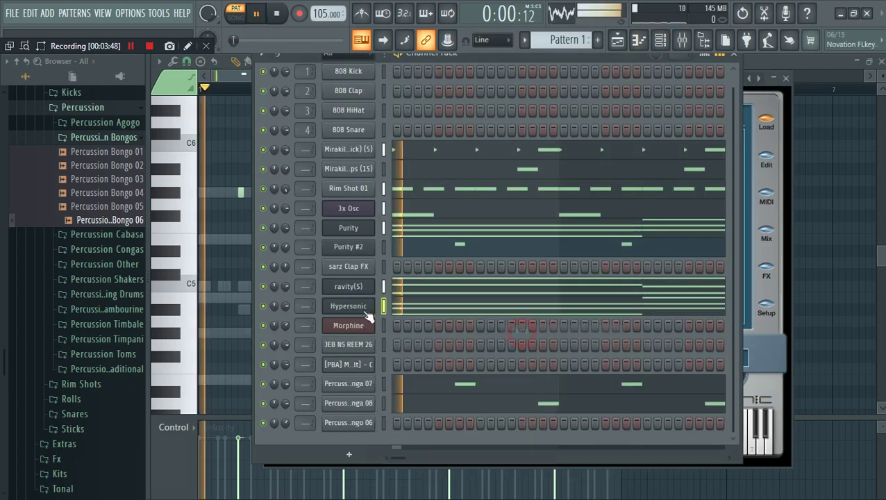
left_click(361, 305)
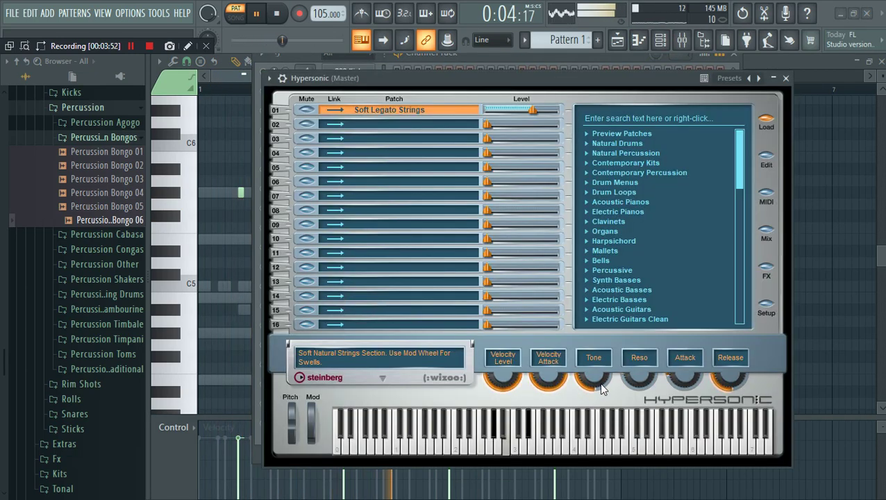
left_click(662, 41)
Save the project to the Desktop as SGGGGG.
left_click(12, 13)
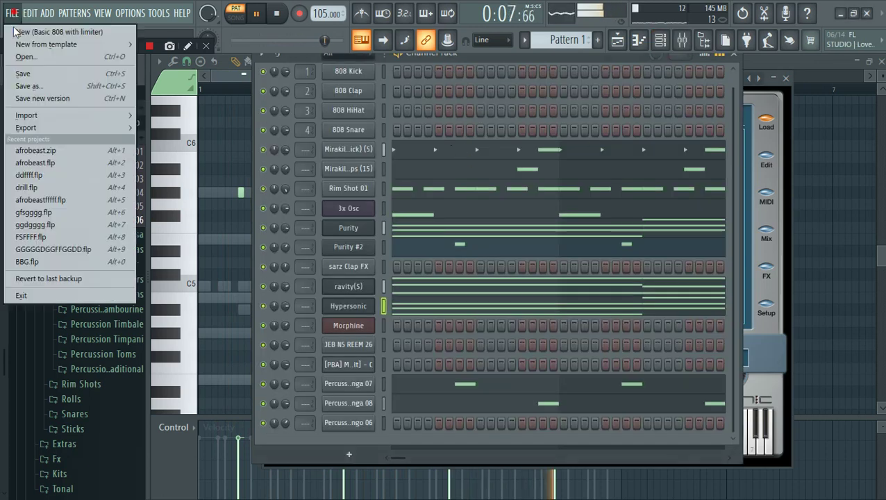
left_click(41, 74)
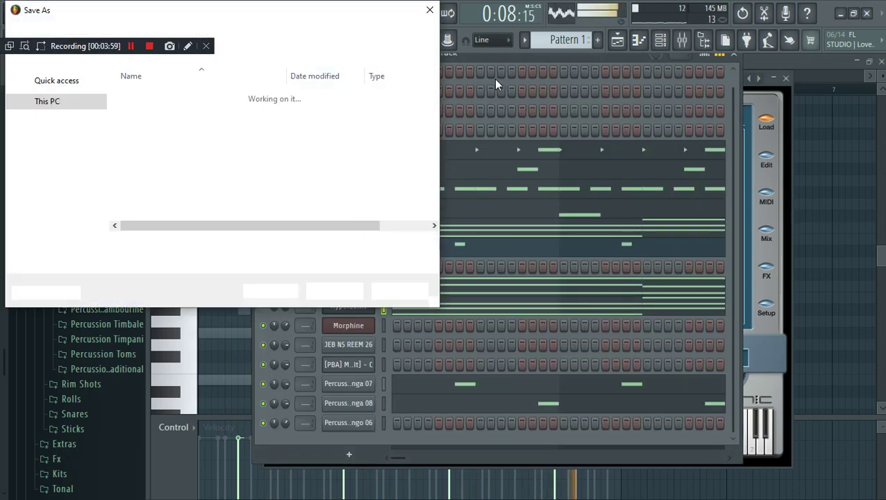
type("SGGGG")
left_click(347, 295)
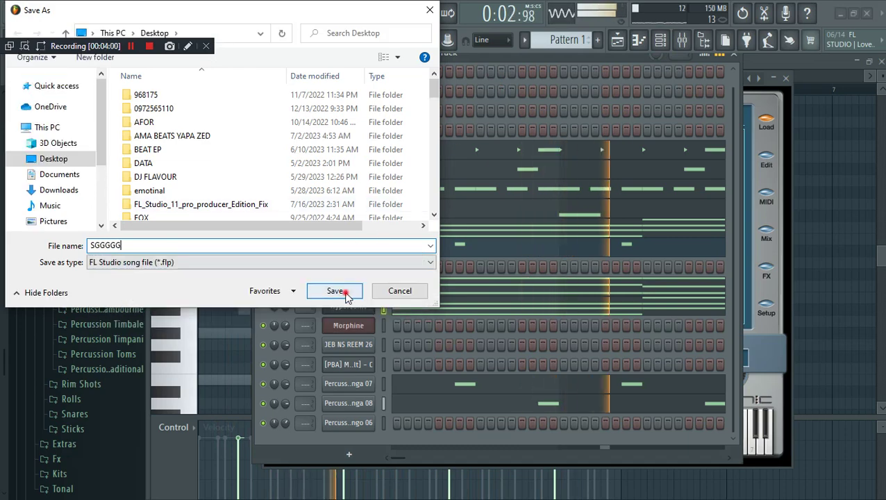
left_click(556, 70)
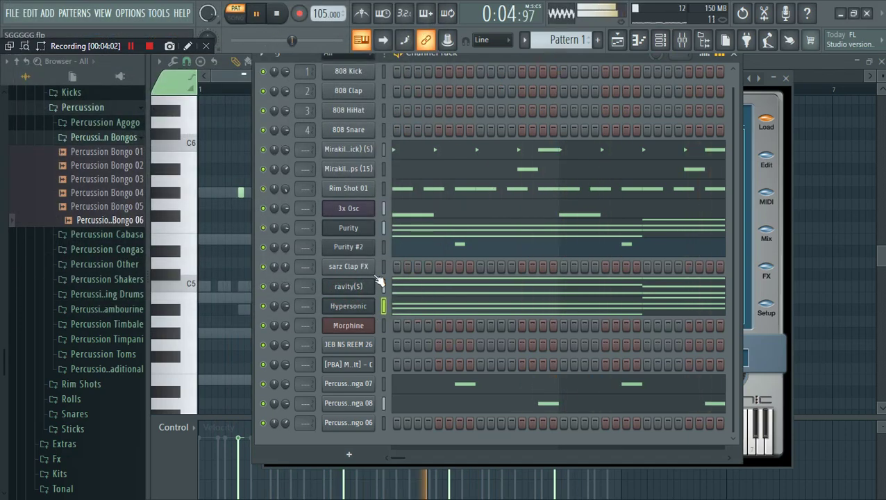
Stop playback and open the Morphine channel's instrument to inspect its loaded program.
right_click(362, 331)
left_click(406, 314)
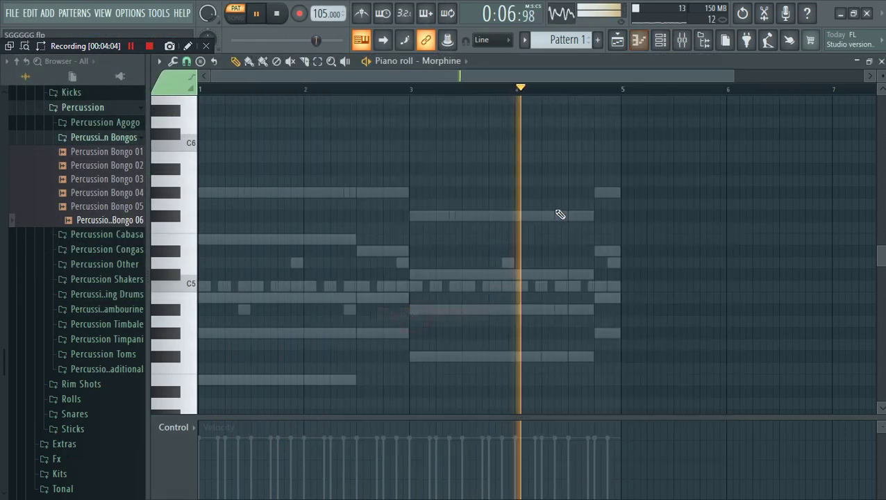
key("space")
left_click(661, 40)
left_click(338, 330)
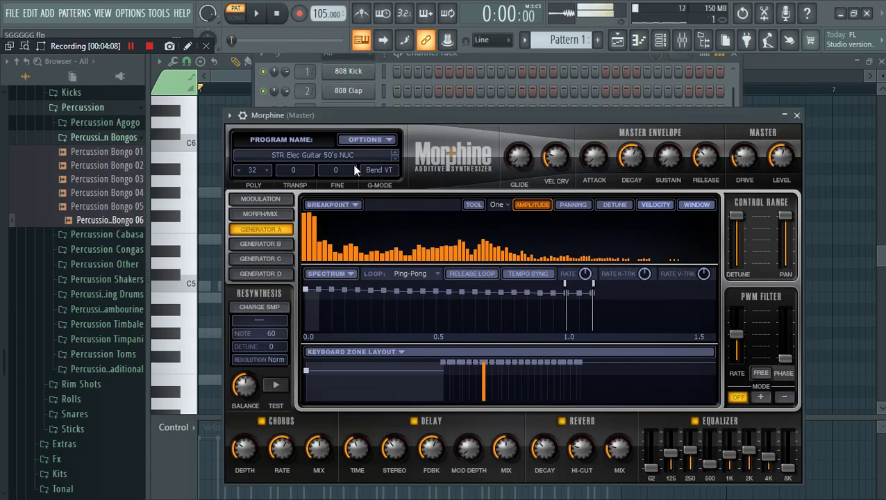
Play the pattern and open the Morphine channel's piano roll.
left_click(528, 59)
key("space")
right_click(362, 326)
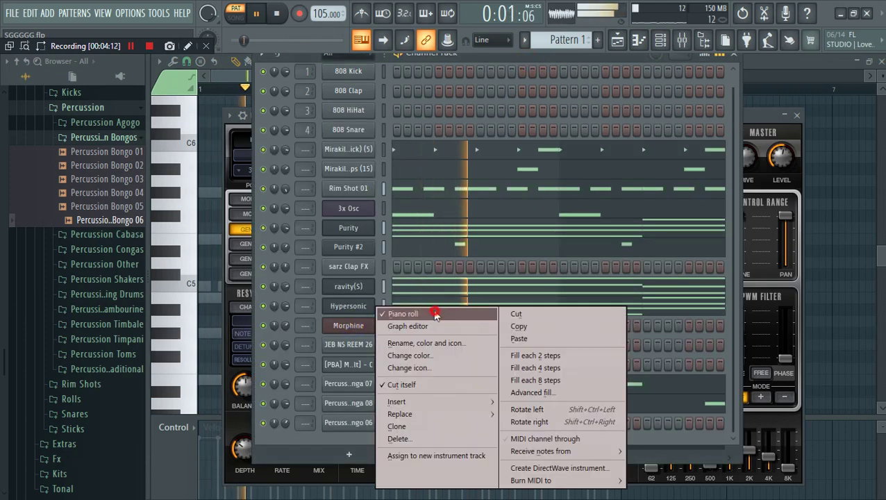
left_click(402, 314)
Place short rising E4, G#4 and B4 notes in bar 1 for Morphine and play the pattern.
key("space")
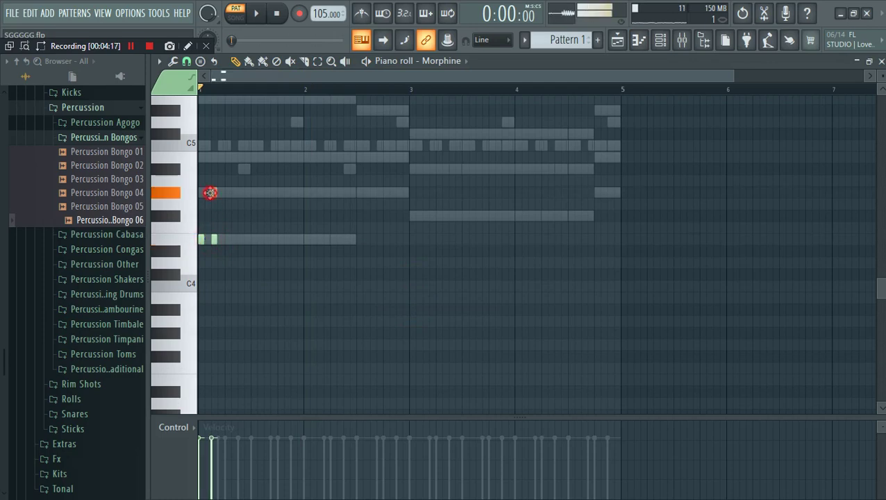
left_click(221, 158)
key("space")
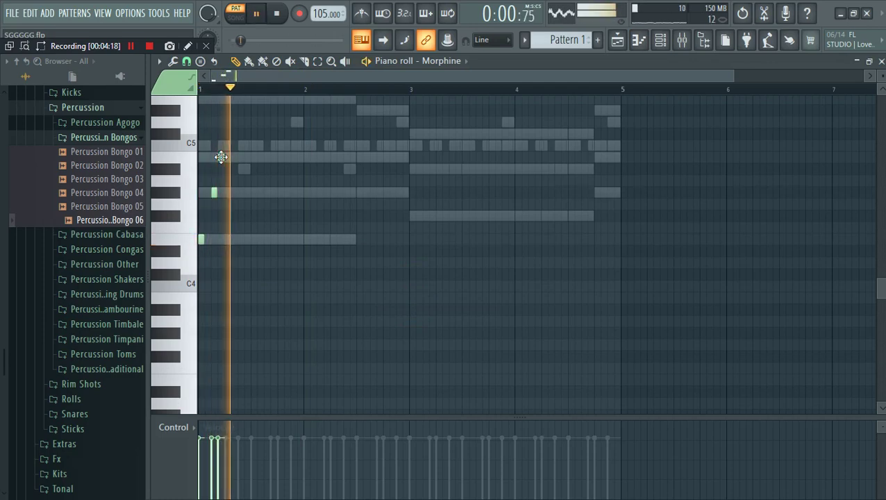
Lengthen Morphine's E4 and G#4 to half a beat and B4 to three quarters of a beat, and replay the pattern.
scroll(227, 249, "up", 3)
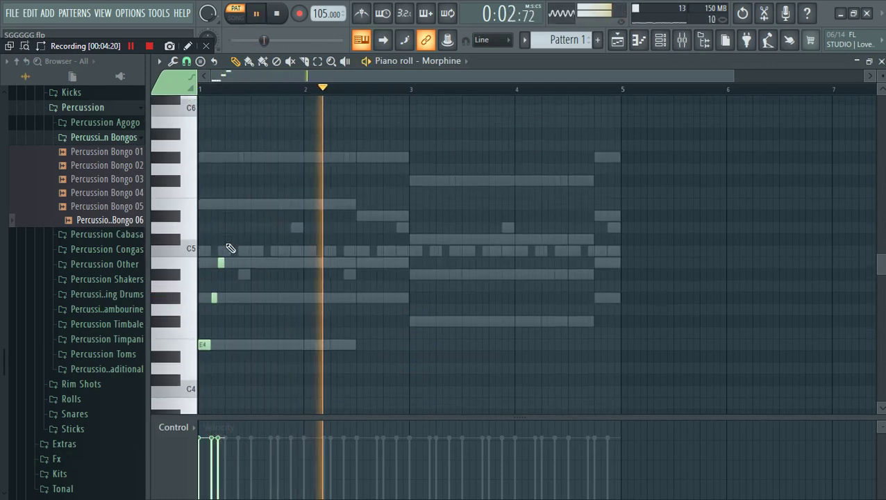
left_click_drag(224, 263, 237, 263)
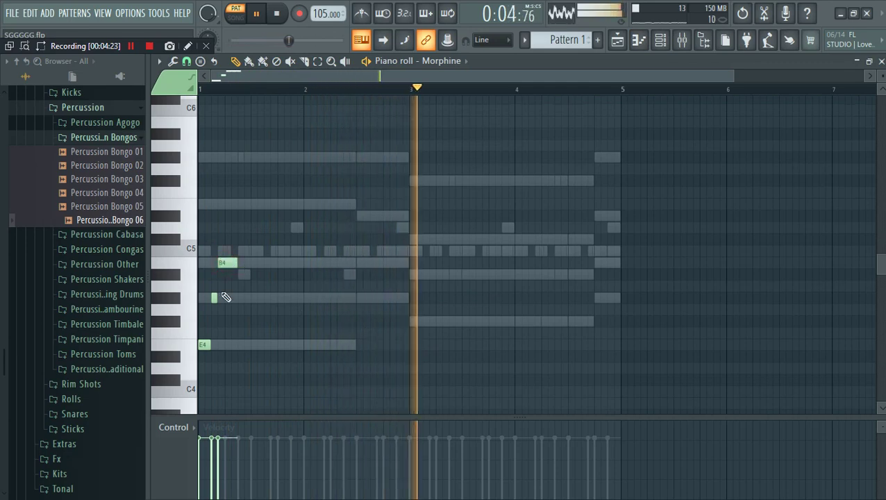
left_click_drag(216, 297, 224, 297)
key("space")
key("space")
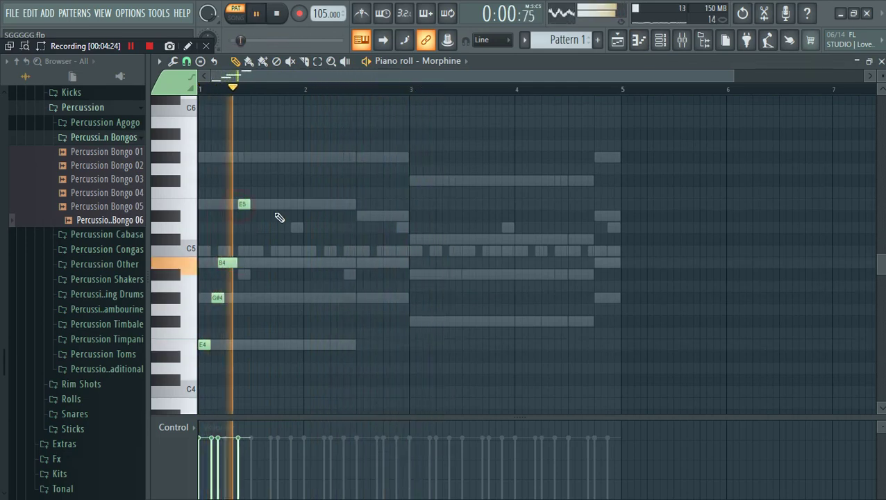
Try a half-beat E5 note right after the B4 in bar 1 and replay the pattern.
left_click(241, 204)
key("space")
key("space")
Copy the three-note phrase to bar 2, and to bars 3 and 4 transposed to F#4, A#4 and C#5.
left_click_drag(285, 371, 189, 192)
left_click_drag(228, 263, 542, 238)
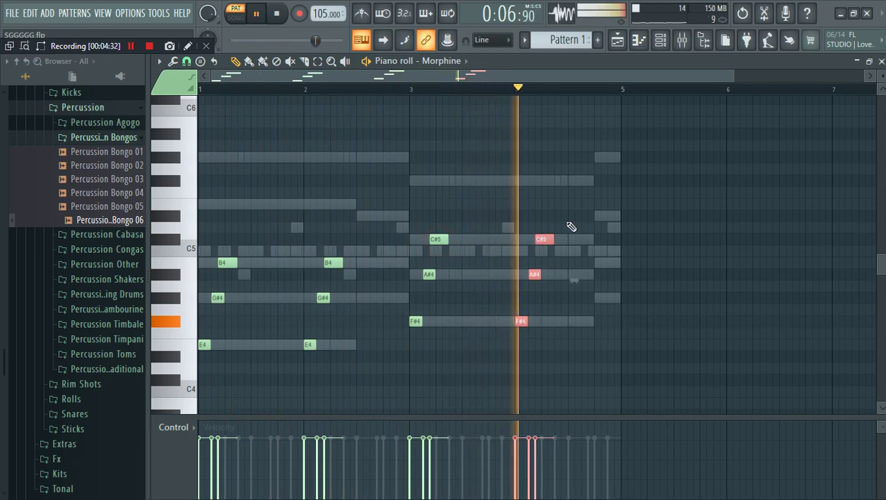
key("space")
Add a C#5, D#5, C#5, B4 run on bar 4's last beat and play the pattern.
left_click(594, 216)
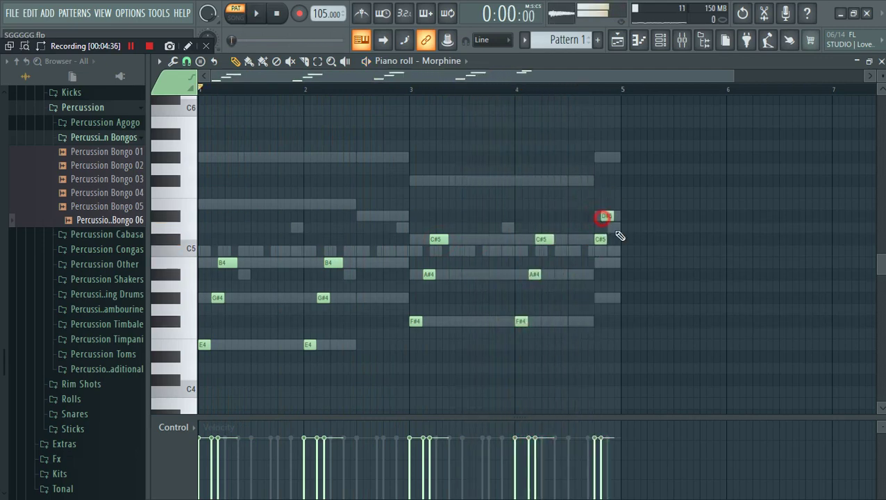
key("space")
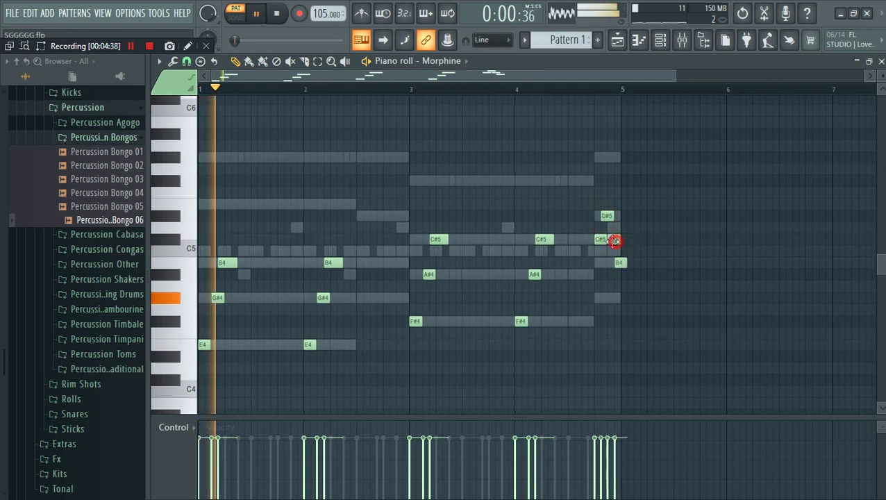
Transpose all Morphine notes up one octave and deselect them.
key("ctrl+a")
key("ctrl+Up")
scroll(647, 189, "up", 2)
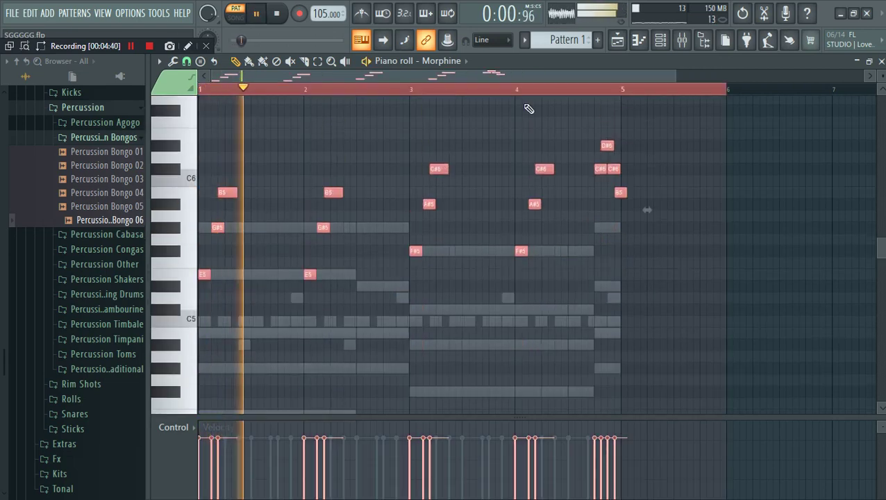
left_click(554, 110)
right_click(554, 111)
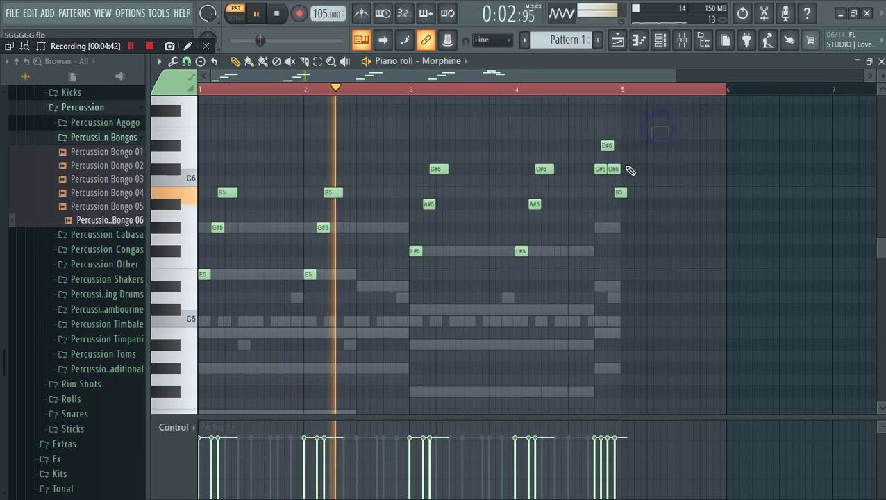
Shorten the closing run's D#6, second C#6 and B5 to sixteenth notes so the pattern ends at bar 5.
left_click_drag(620, 168, 606, 146)
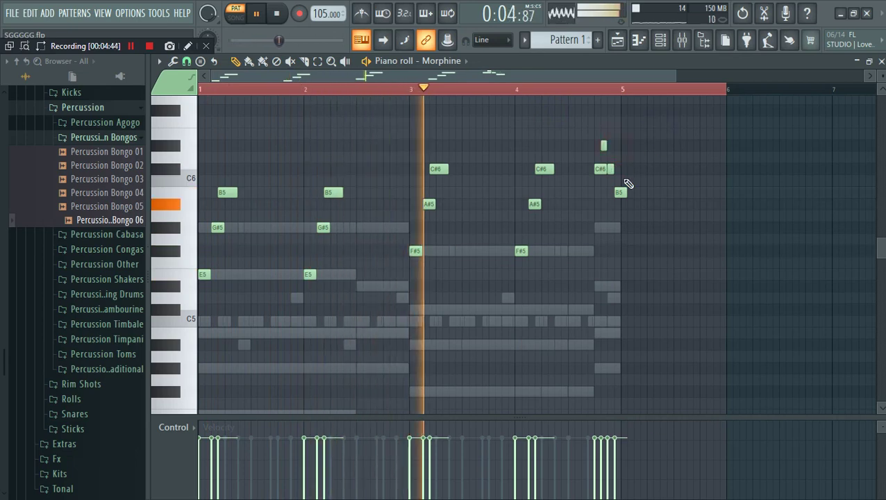
left_click_drag(625, 193, 620, 193)
key("ctrl+a")
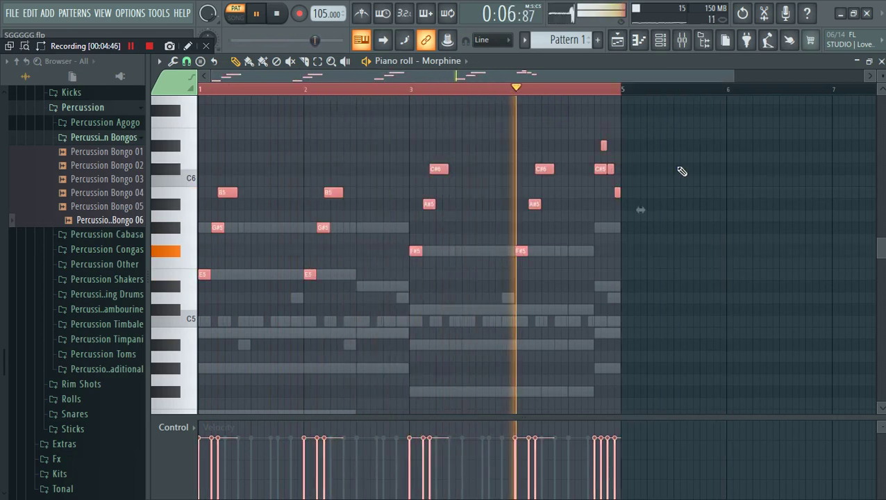
left_click(691, 174)
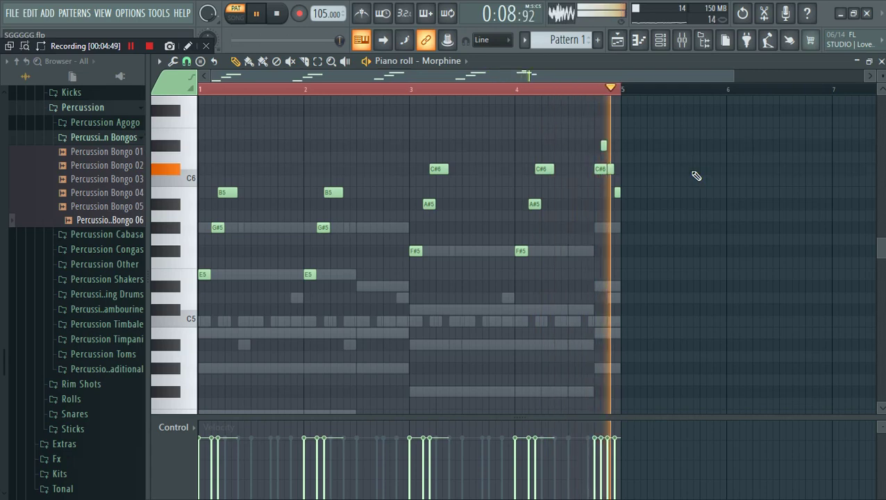
Return to the channel rack and save the project with the new Morphine melody.
key("F6")
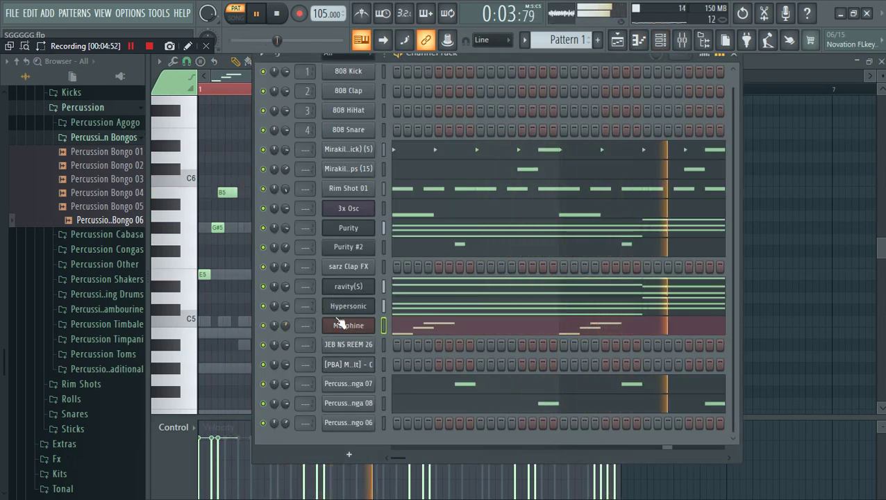
left_click(12, 13)
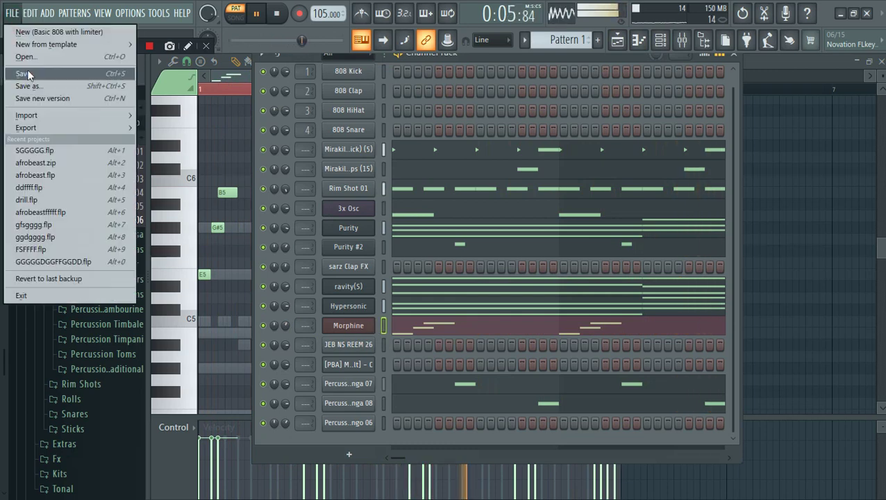
left_click(519, 111)
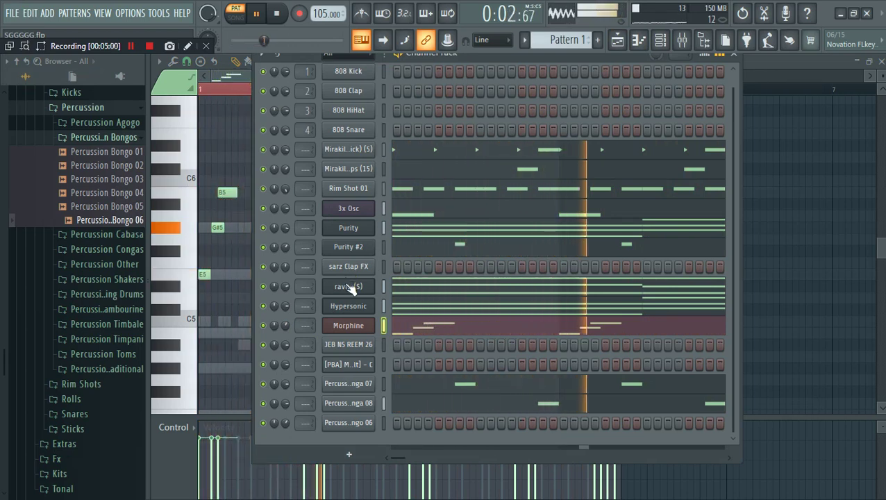
Stop playback and add a Nexus instrument channel to the rack.
key("space")
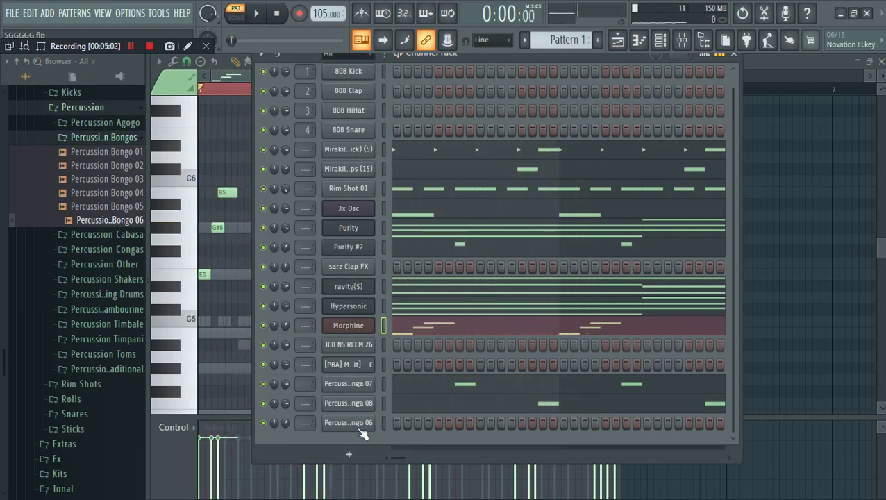
left_click(353, 452)
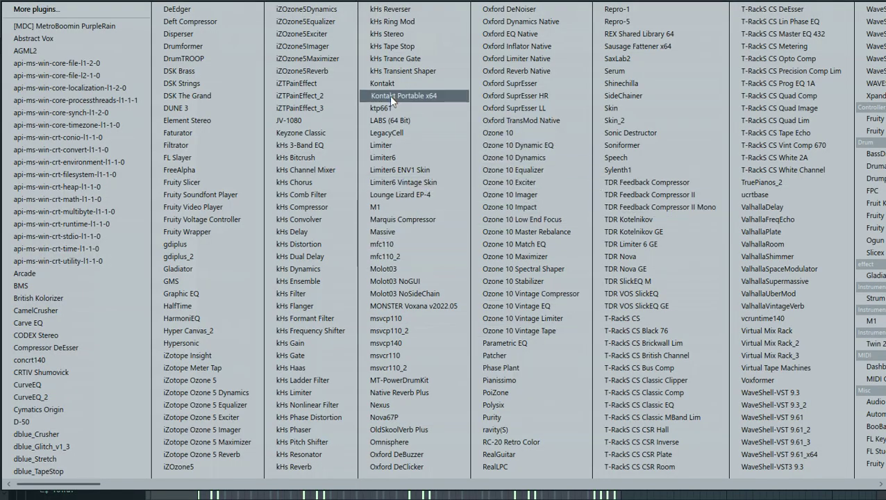
key("n")
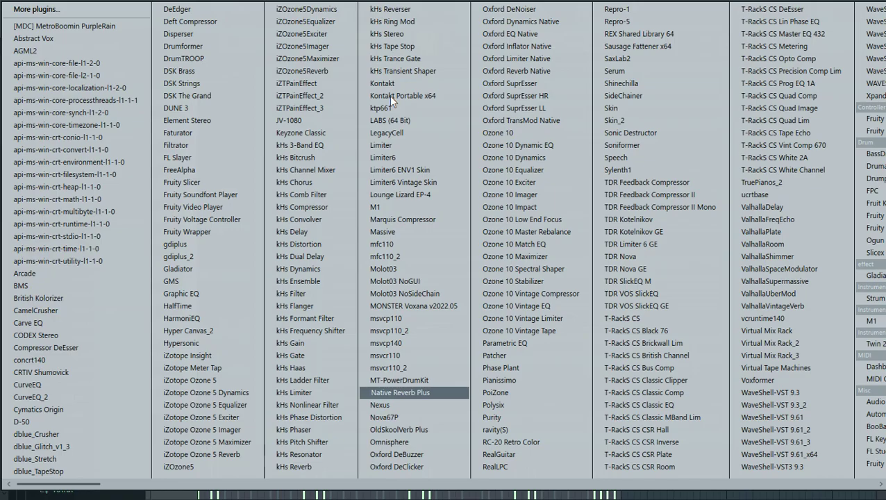
left_click(417, 404)
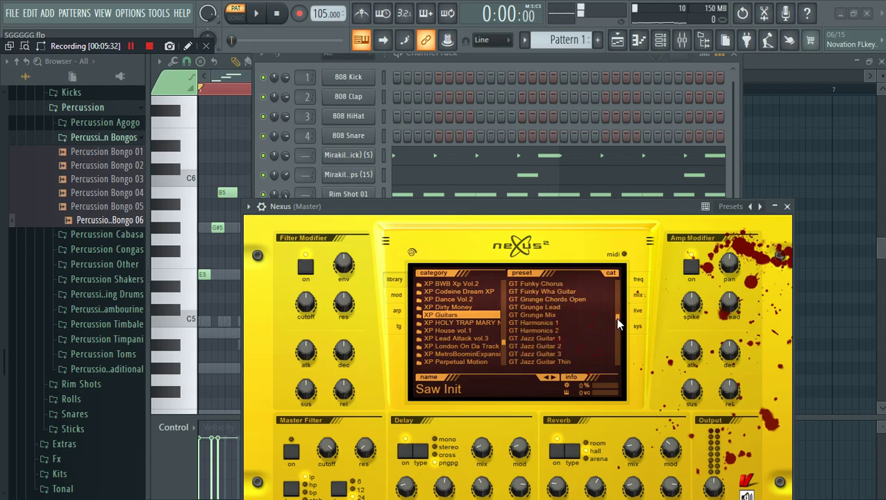
Load the GT Jazz Guitar Thin preset from XP Guitars in Nexus and open the Nexus channel's piano roll.
left_click(580, 324)
key("space")
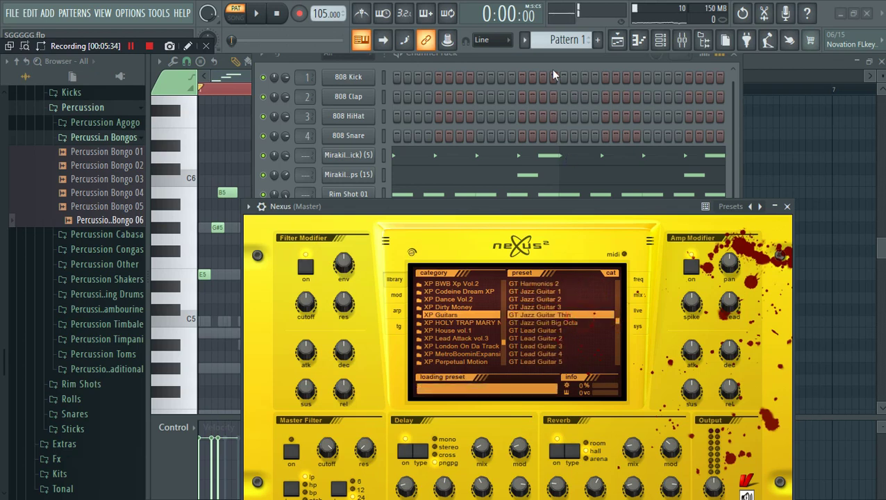
left_click(552, 77)
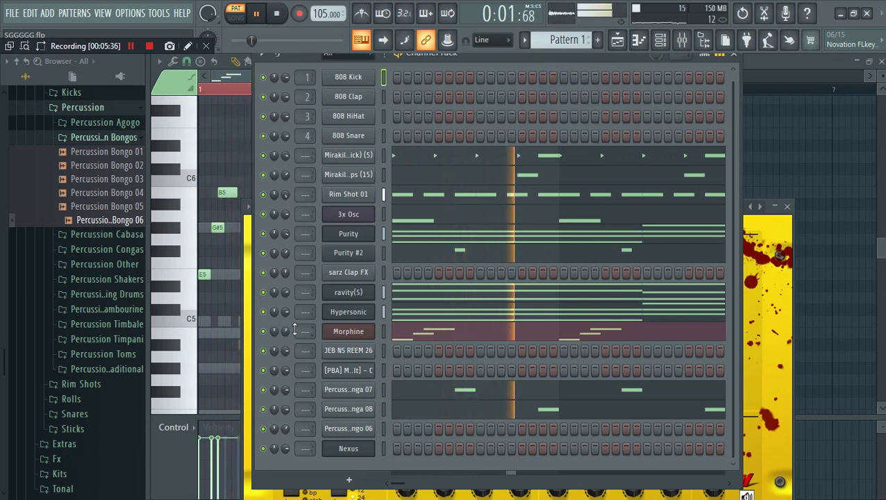
right_click(370, 448)
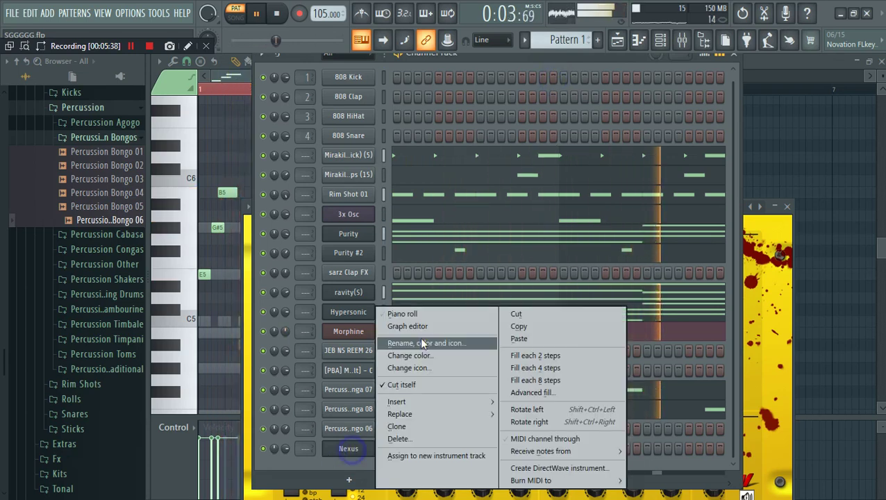
left_click(403, 311)
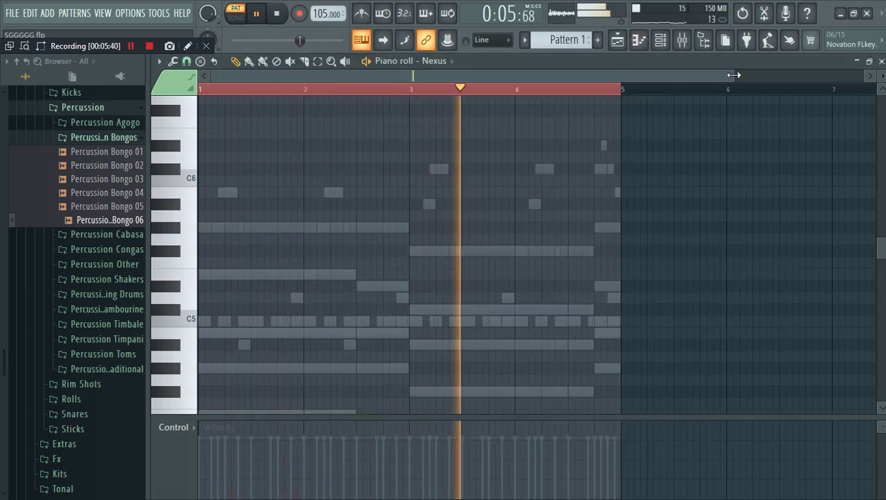
Place a sixteenth-note G#5 on beat 4 of bar 1, with F#6 sixteenths half a beat after it and at bar 2.
scroll(446, 83, "up", 3)
left_click(208, 90)
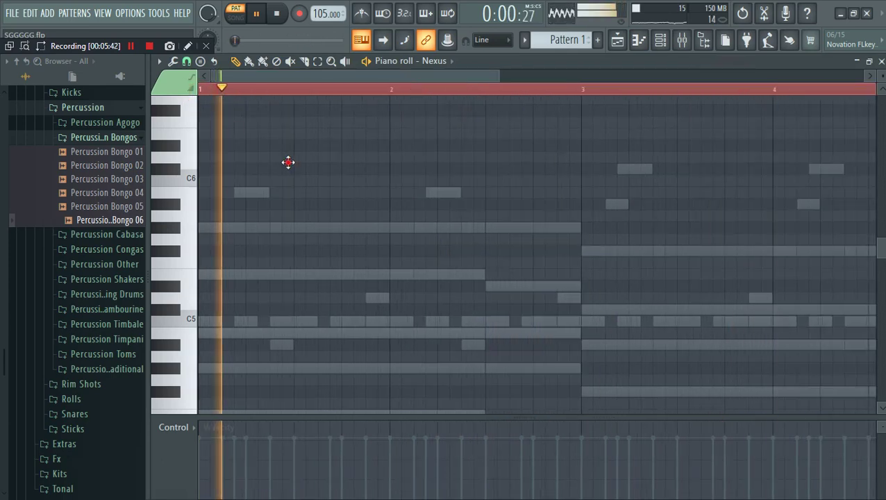
key("space")
left_click(345, 230)
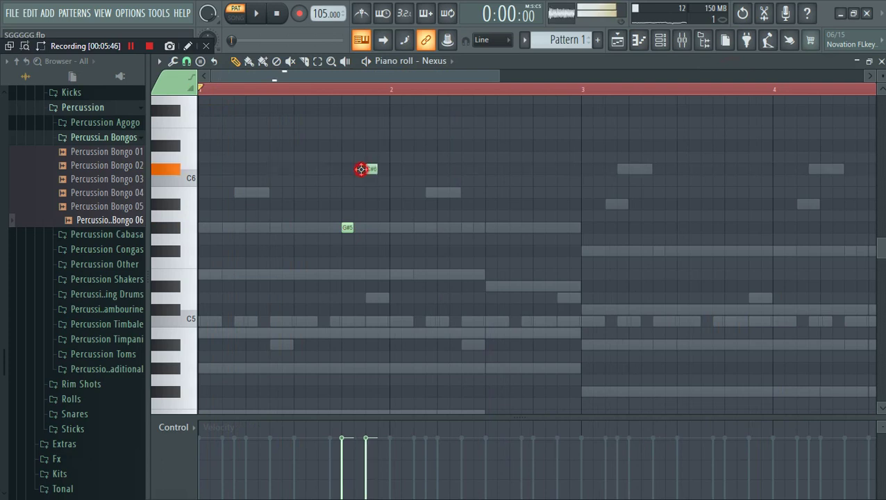
left_click(393, 111)
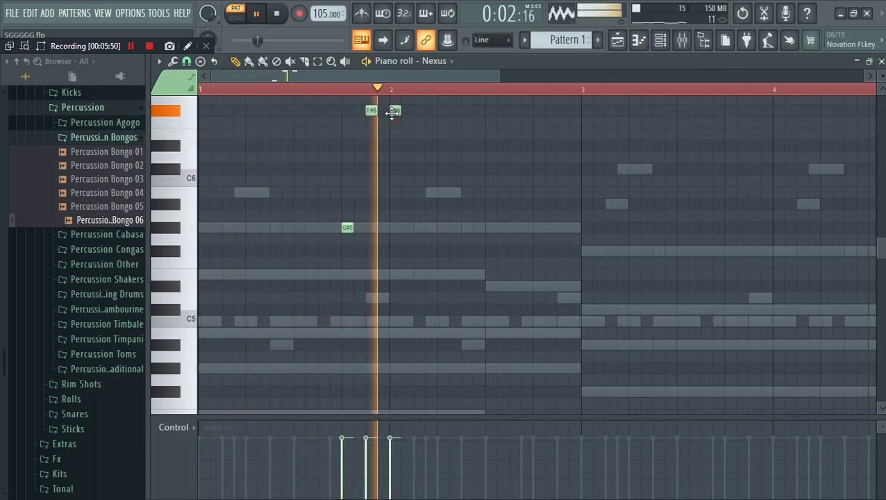
left_click(264, 89)
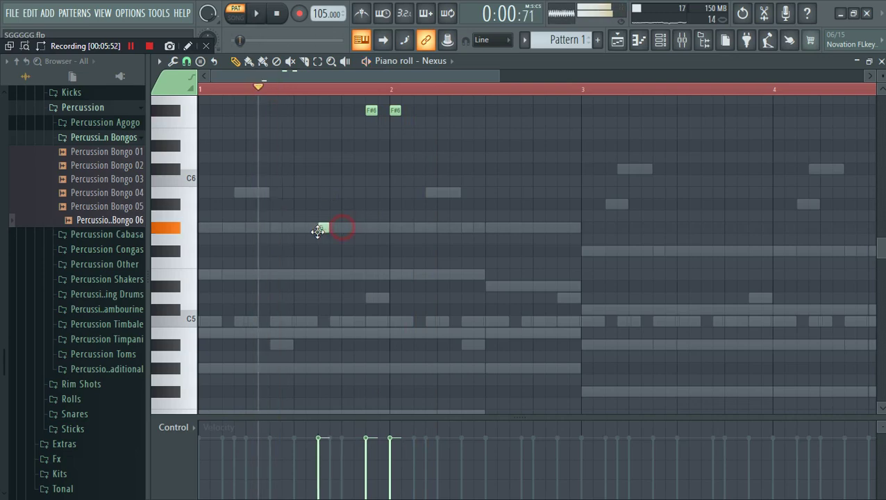
key("space")
Lengthen the G#5 to one beat so it ends at bar 2, and delete both F#6 sixteenths.
left_click_drag(328, 228, 385, 230)
right_click(373, 111)
right_click(394, 111)
key("space")
key("space")
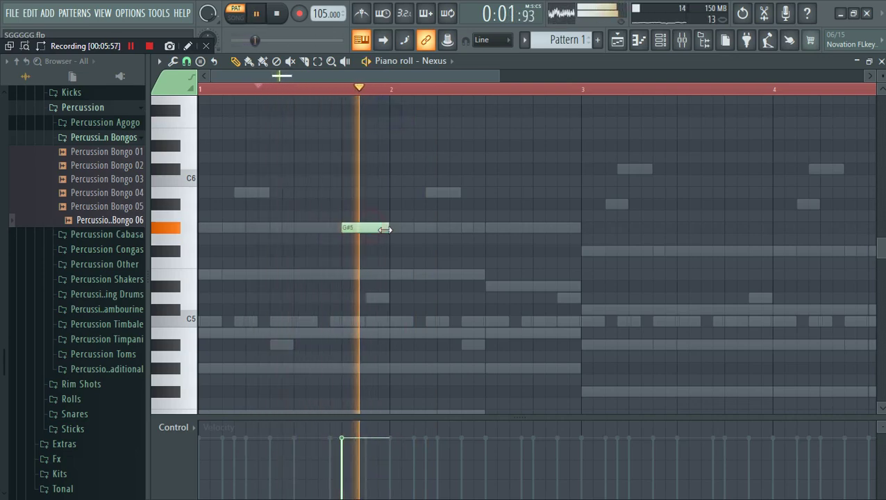
Add a one-beat F#6 starting half a beat after the G#5 and audition it against the beat.
key("space")
left_click_drag(368, 117, 357, 119)
key("space")
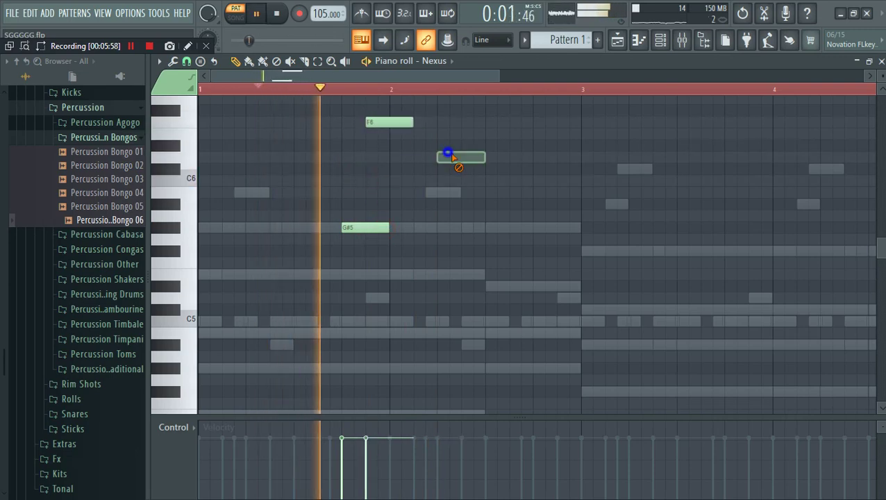
key("space")
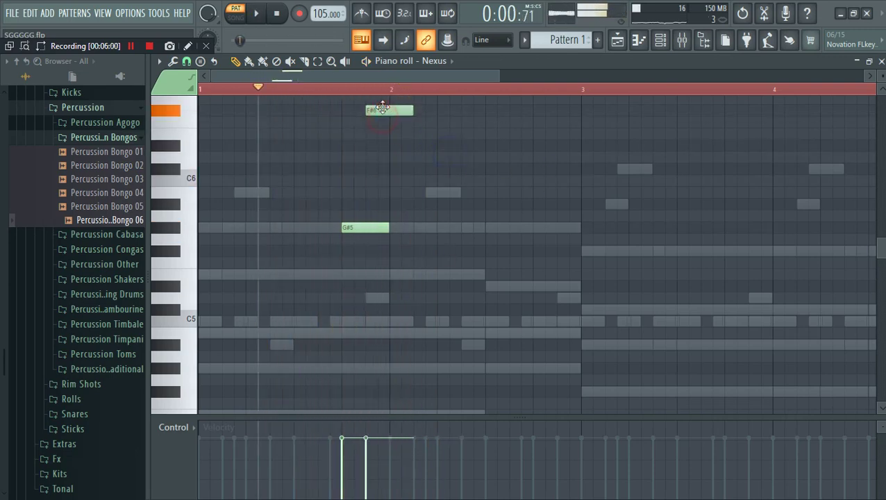
key("space")
Duplicate the G#5 and F#6 pair one bar further on, transpose the copy to D#5 and C#6, and deselect it.
left_click_drag(430, 276, 561, 180)
key("space")
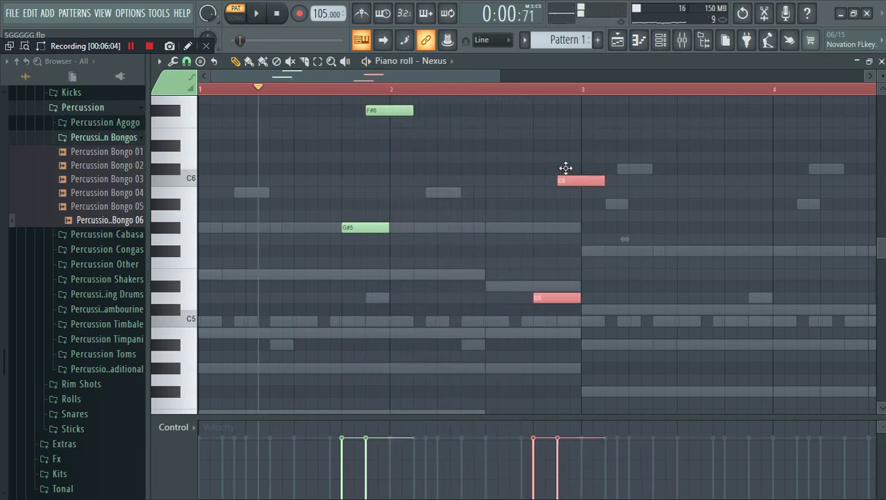
key("space")
left_click_drag(499, 74, 680, 74)
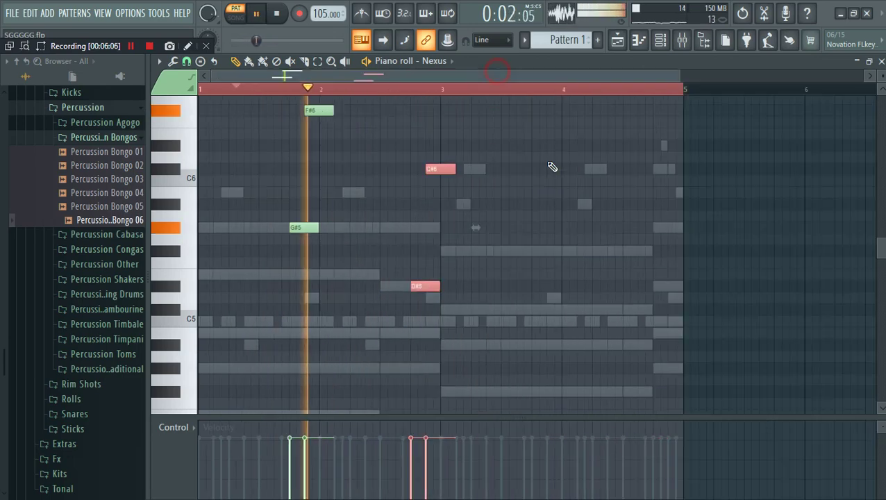
left_click(553, 158)
right_click(553, 157)
Change the two copied notes around bar 3 to F#5 and A#5, auditioning the phrase.
left_click_drag(434, 169, 435, 233)
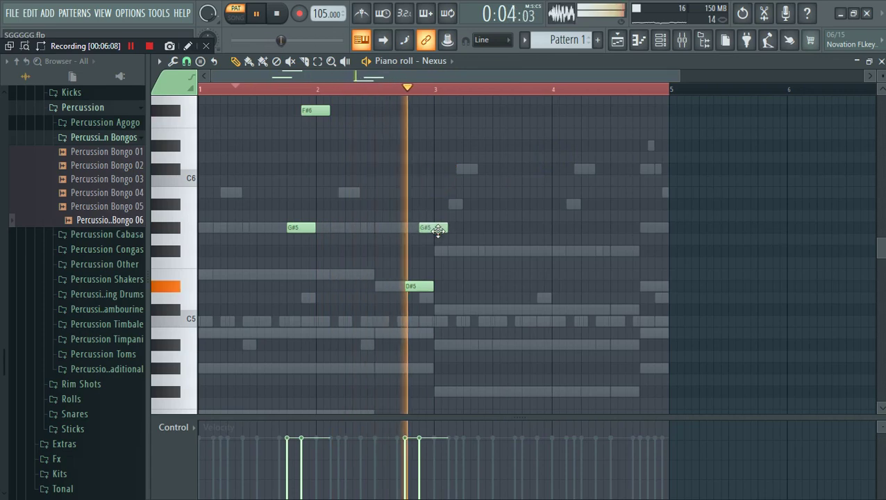
key("space")
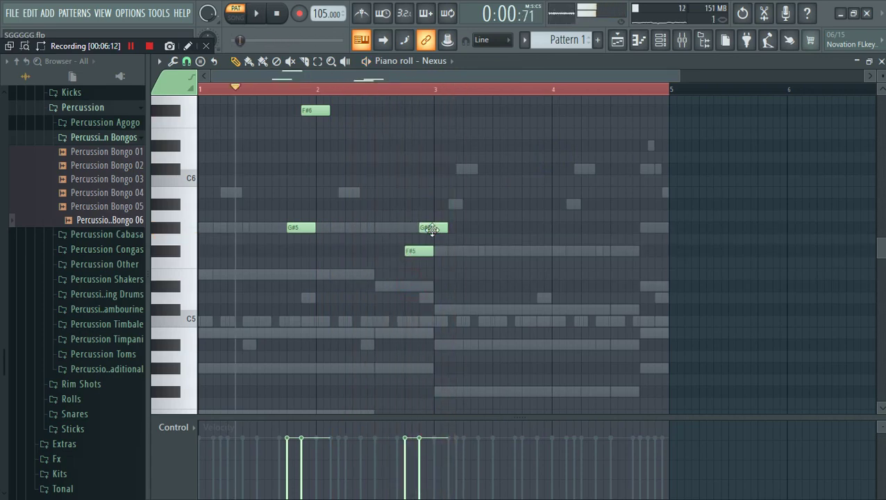
key("space")
left_click_drag(427, 207, 435, 206)
left_click(396, 89)
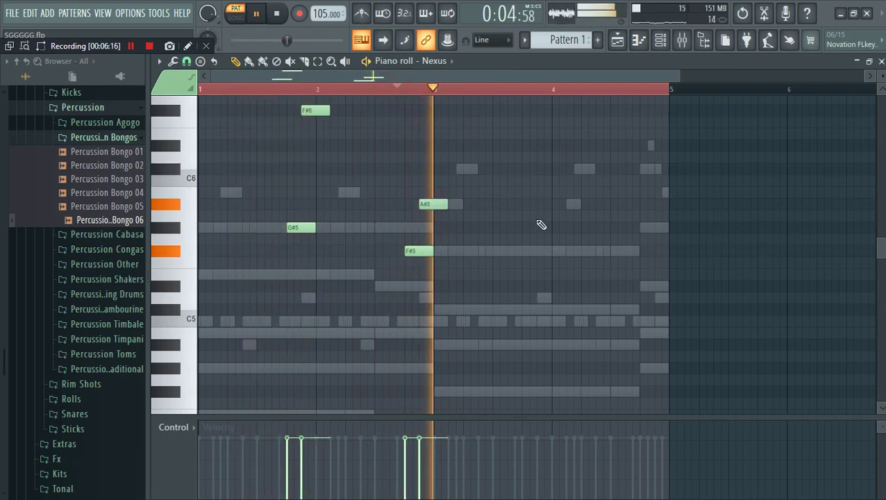
Add a one-beat F#5 ending at bar 4 and a one-beat F#6 half a beat after its start.
left_click(528, 252)
key("space")
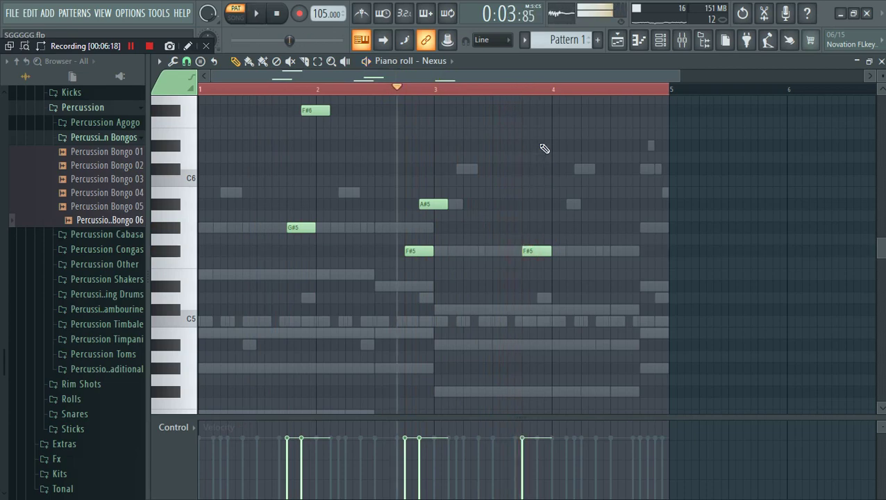
left_click(499, 89)
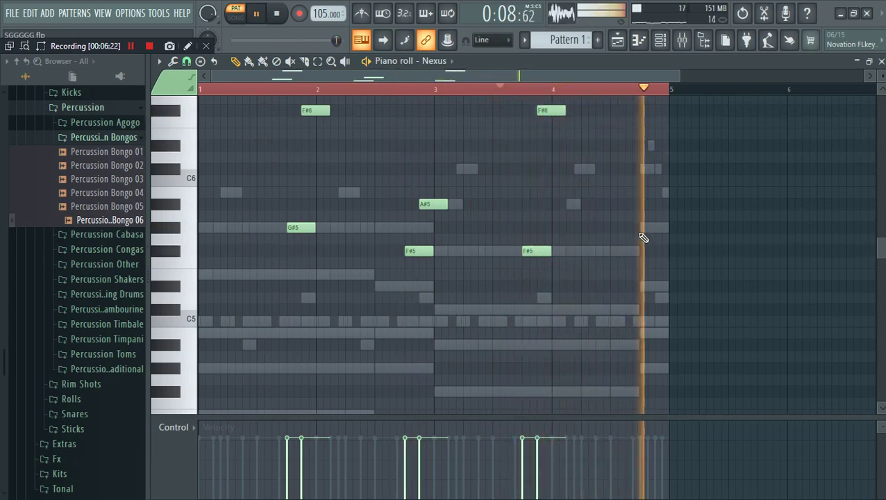
Return to the channel rack and save the project with the Nexus melody.
left_click(663, 43)
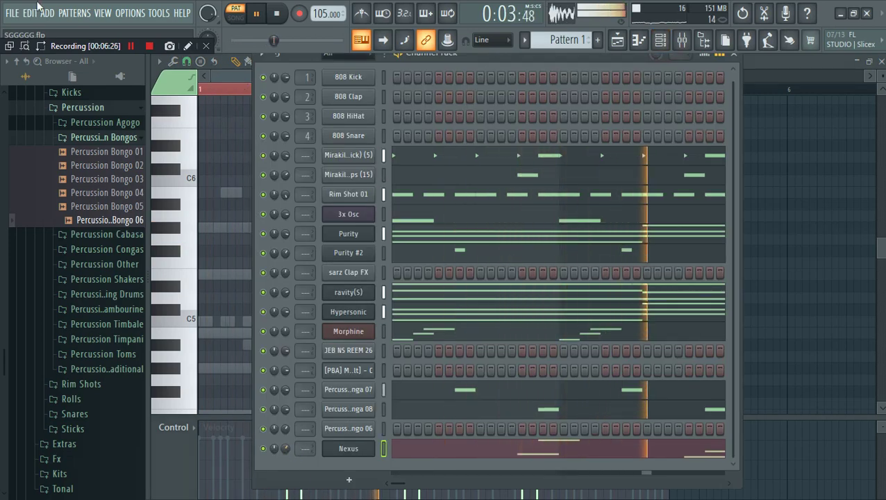
left_click(12, 12)
left_click(28, 73)
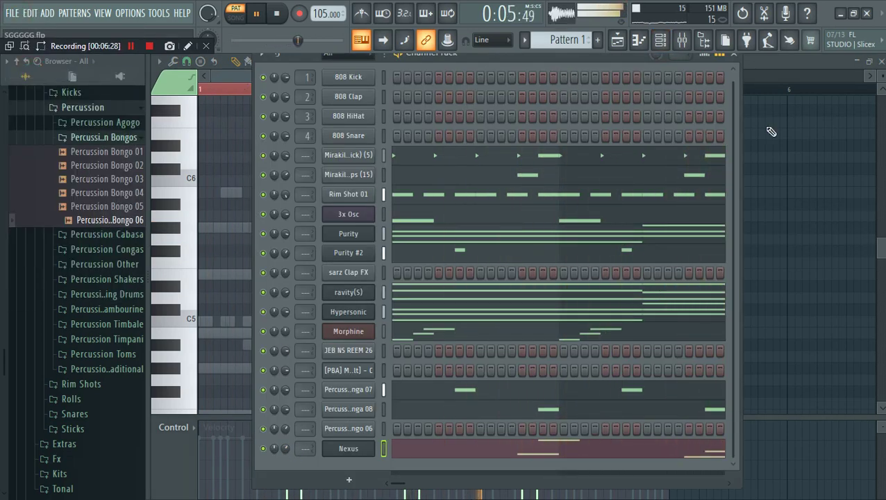
Transpose all Nexus notes up one octave, join them with quick legato and deselect them, leaving no stray note.
left_click(810, 133)
right_click(809, 132)
key("ctrl+a")
key("ctrl+Up")
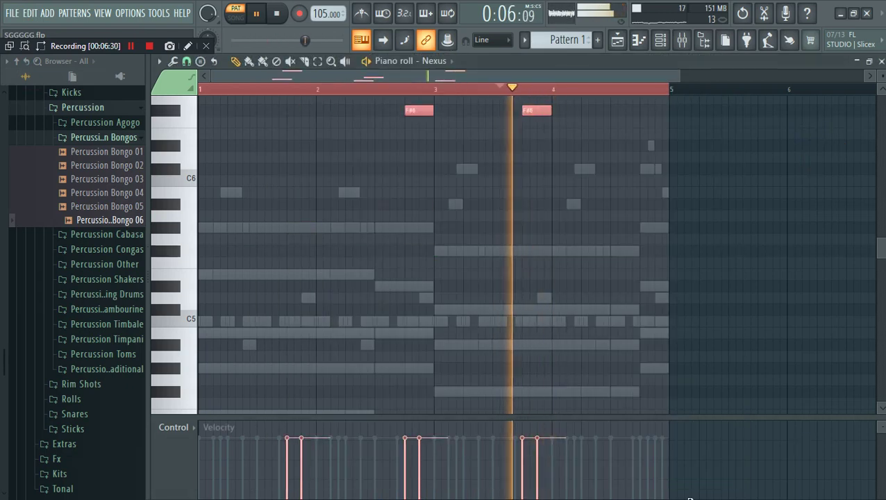
scroll(706, 498, "up", 6)
key("ctrl+l")
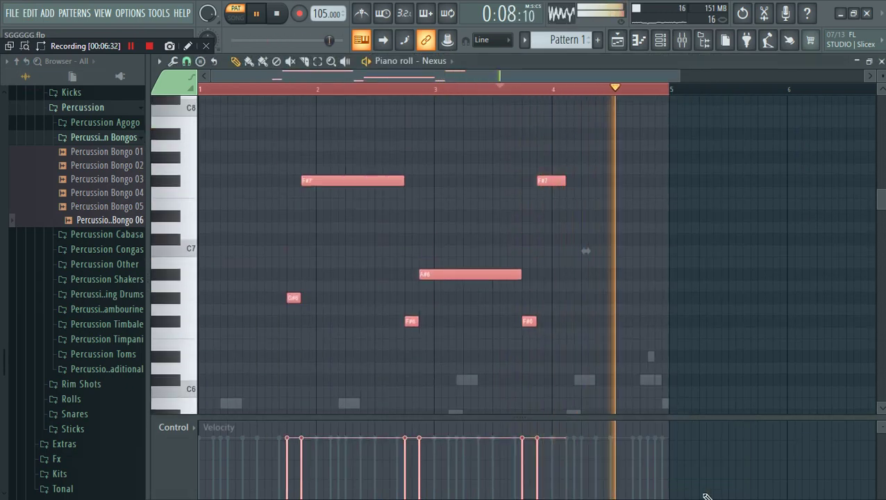
left_click(425, 228)
left_click(453, 194)
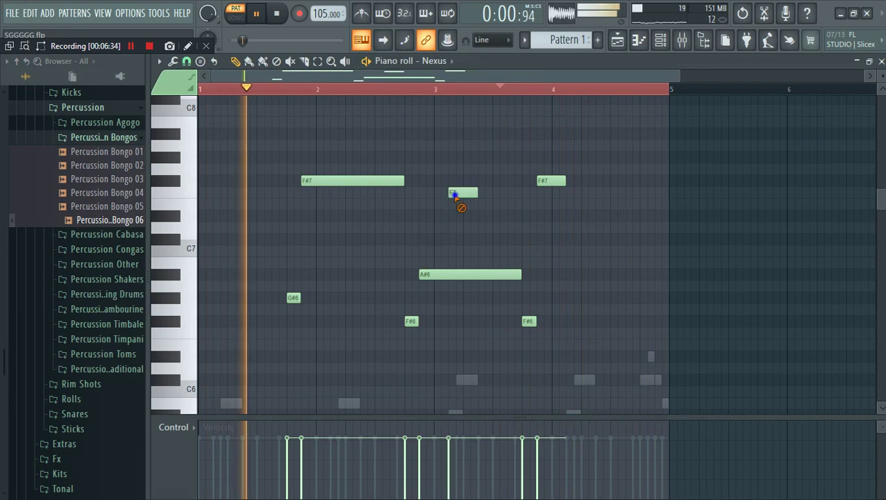
Go back to the channel rack and save the project with the transposed legato Nexus part.
left_click(660, 39)
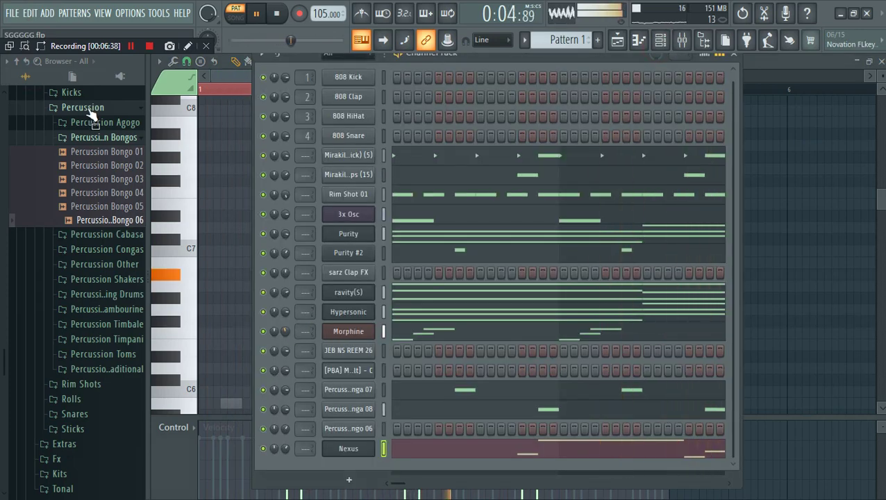
left_click(13, 15)
left_click(36, 74)
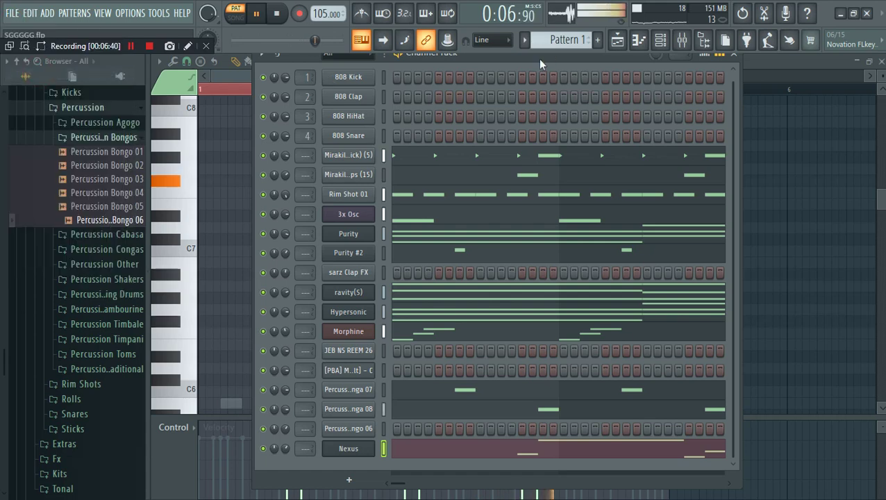
Add a SaxLab2 instrument channel to the rack and open its piano roll.
left_click(350, 479)
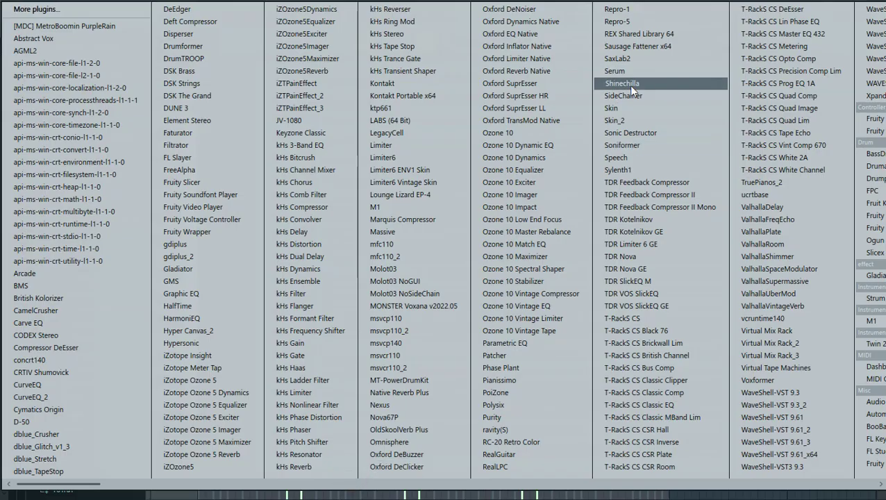
left_click(638, 64)
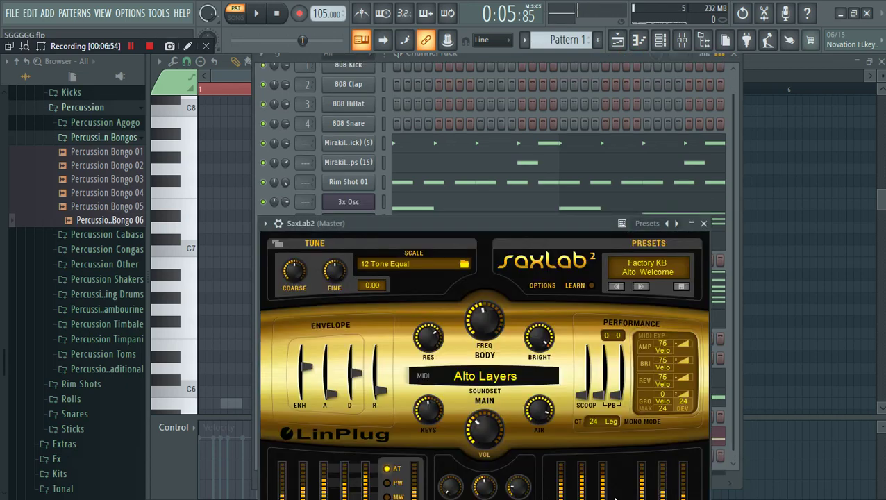
key("space")
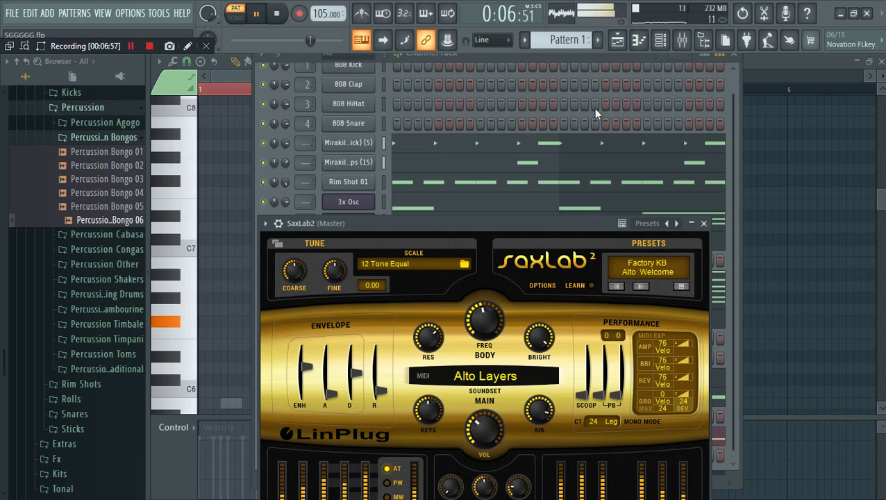
left_click(549, 51)
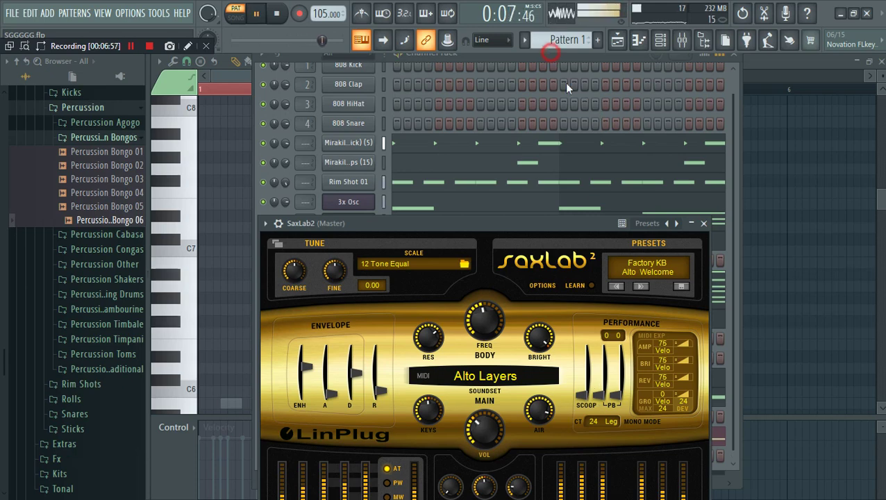
left_click(520, 53)
right_click(371, 314)
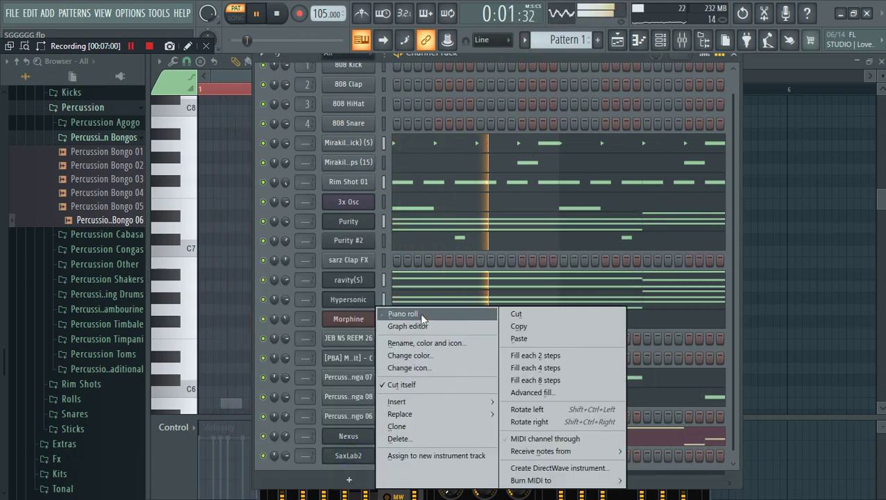
left_click(422, 318)
Draw a two-beat G#5 at the start of bar 1 in the SaxLab2 part and audition it.
key("space")
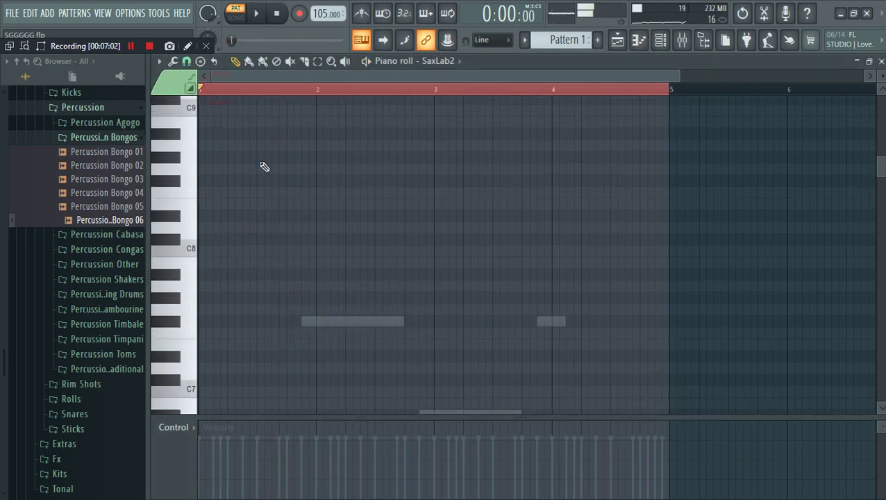
scroll(265, 168, "down", 9)
mouse_move(205, 312)
left_mouse_down()
mouse_move(187, 260)
mouse_move(256, 268)
left_mouse_up()
key("space")
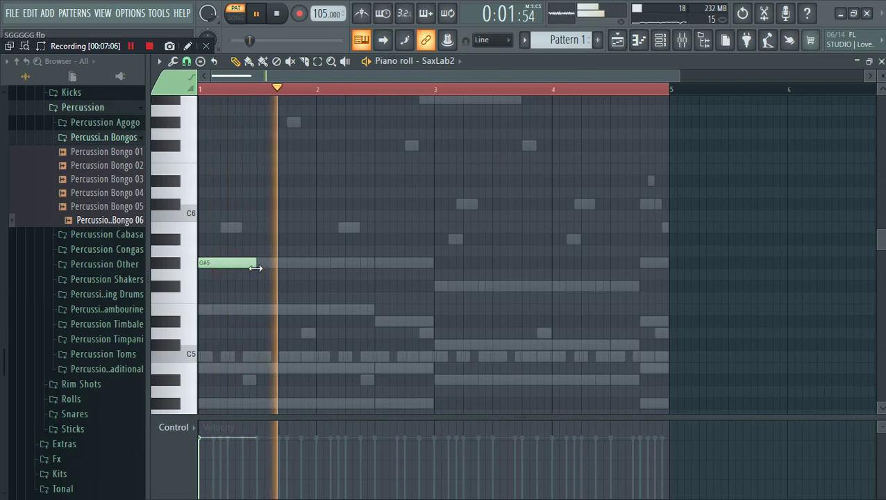
left_click_drag(678, 77, 488, 101)
key("space")
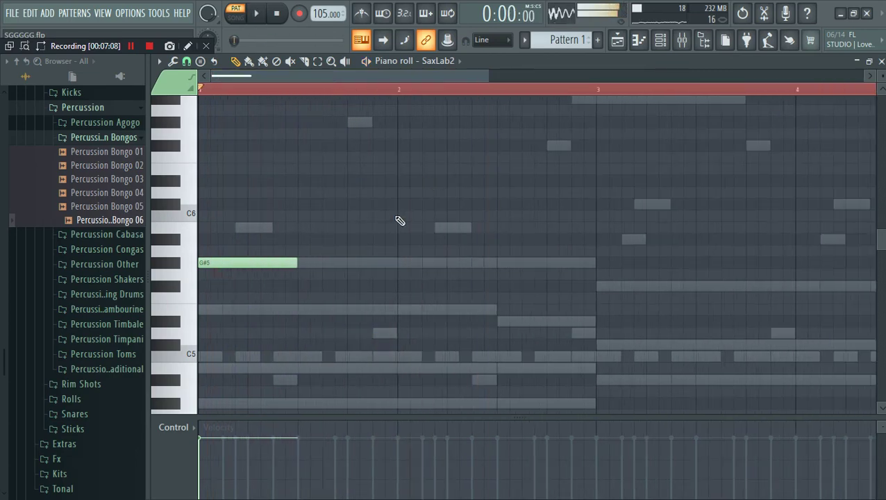
key("space")
key("space")
Draw a half-beat D#6 on beat 4 of bar 1 followed directly by a quarter-beat C#6 in the SaxLab2 part.
left_click(349, 169)
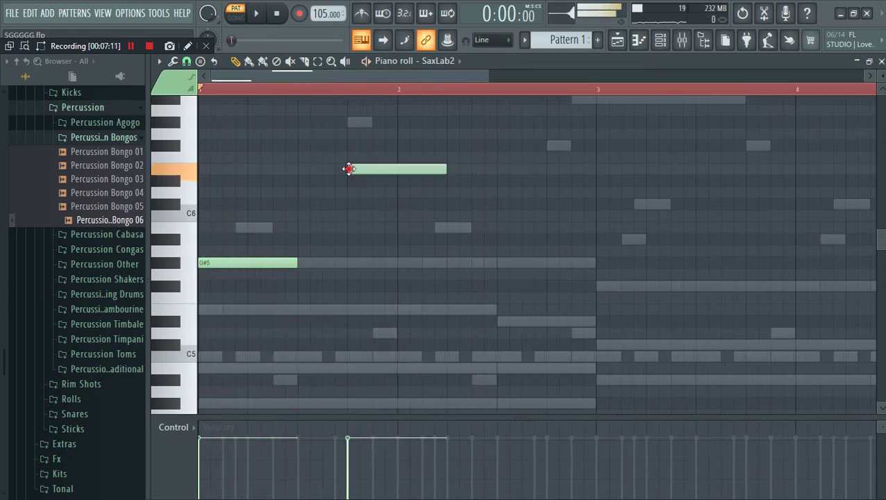
left_click_drag(350, 175, 351, 183)
left_click(371, 207)
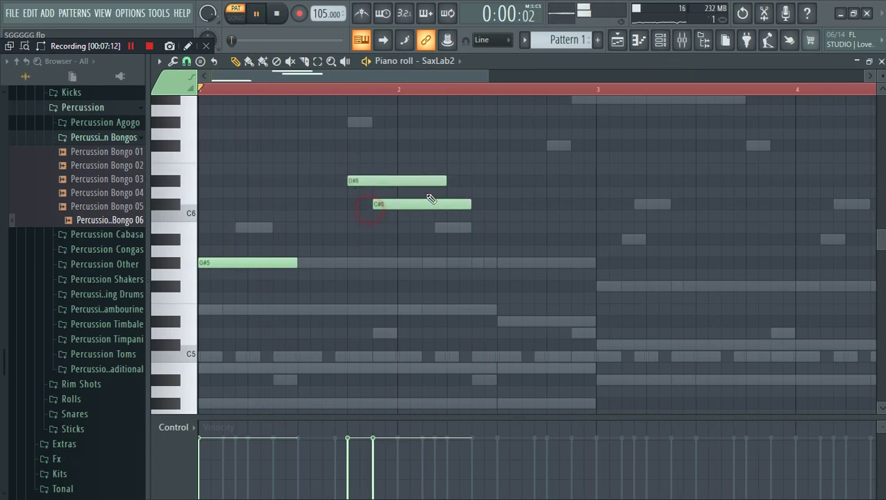
key("space")
left_click_drag(444, 181, 366, 190)
key("space")
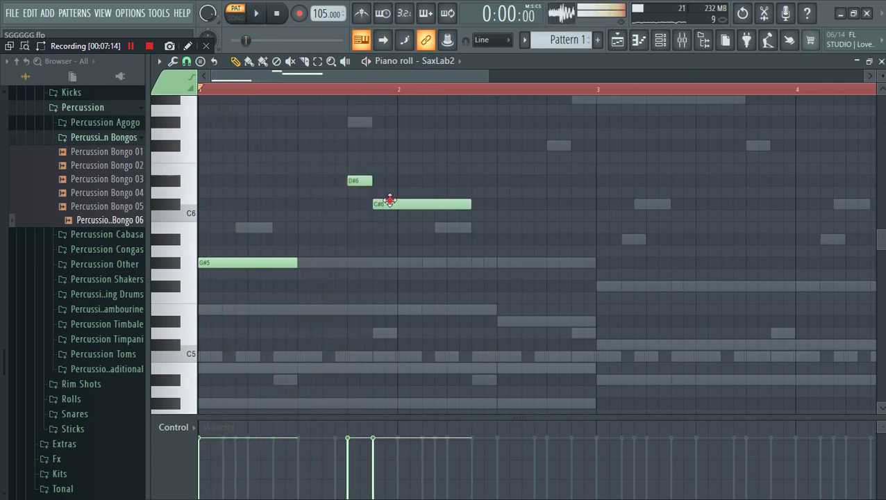
mouse_move(437, 207)
left_mouse_down()
mouse_move(379, 206)
mouse_move(377, 192)
mouse_move(378, 212)
mouse_move(378, 203)
left_mouse_up()
key("space")
Set playback to start just before the D#6, add a quarter-beat B5 after the C#6, and audition the descending run.
key("space")
left_click(341, 91)
key("space")
key("space")
key("space")
key("space")
left_click(389, 230)
key("space")
key("space")
key("space")
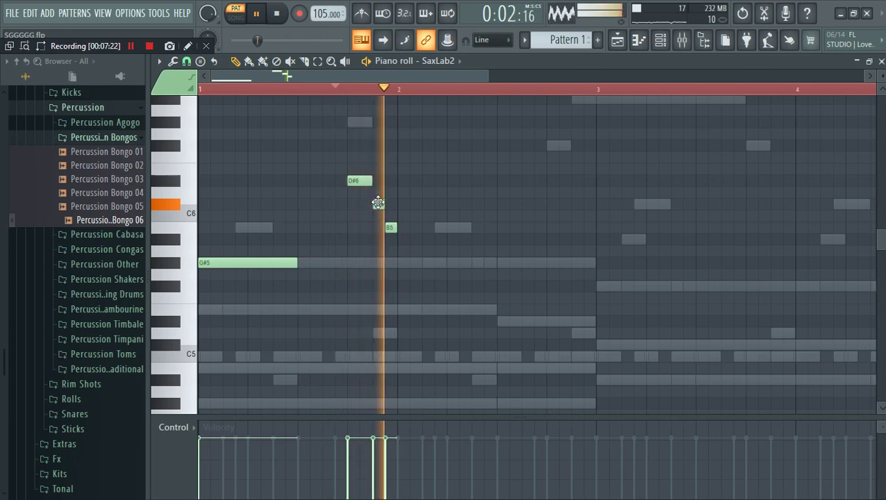
key("space")
key("space")
Draw a two-beat G#5 at the start of bar 2 followed by a two-beat B5, and play the phrase back.
left_click(402, 263)
left_click_drag(407, 264, 496, 265)
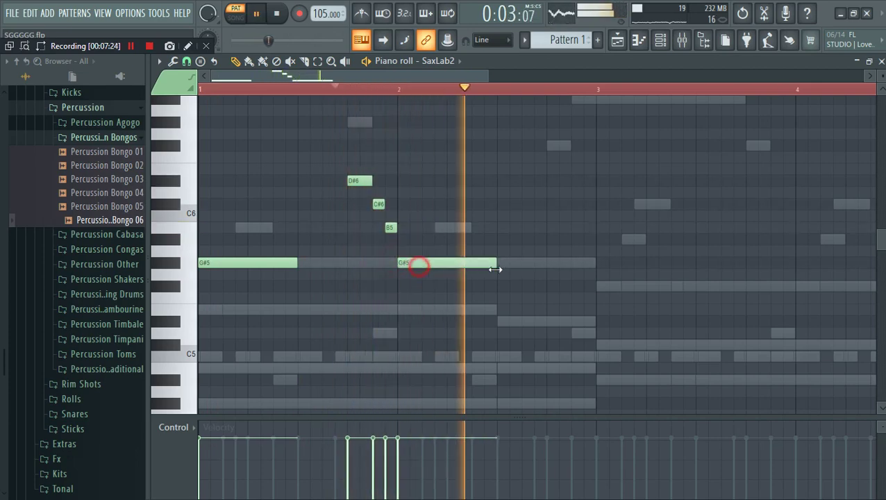
key("space")
left_click(499, 214)
key("space")
right_click(541, 215)
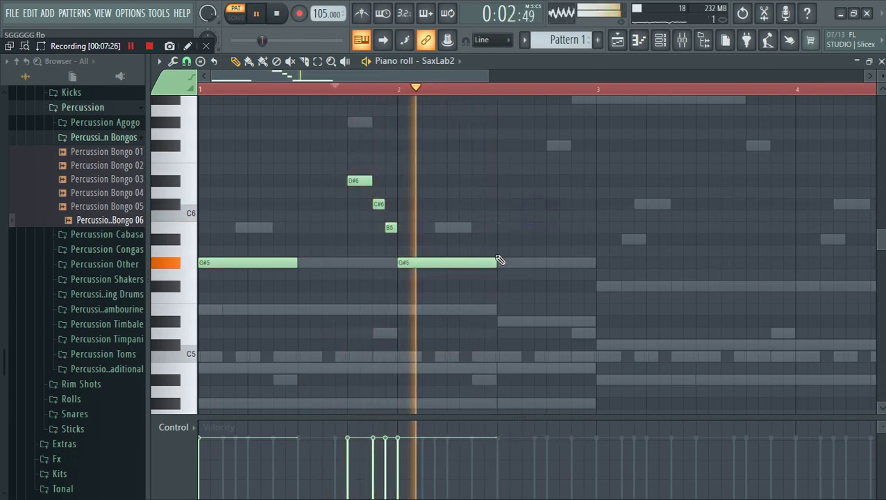
key("space")
left_click(494, 238)
left_click_drag(495, 235, 494, 219)
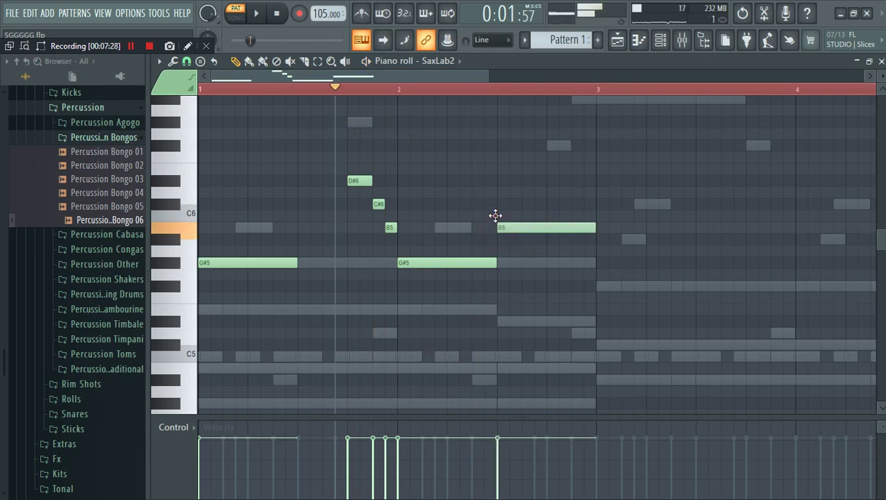
key("space")
Extend the opening G#5 to three beats and add a three-beat A#5 at the start of bar 3, without extra notes after it.
left_click_drag(297, 260, 347, 261)
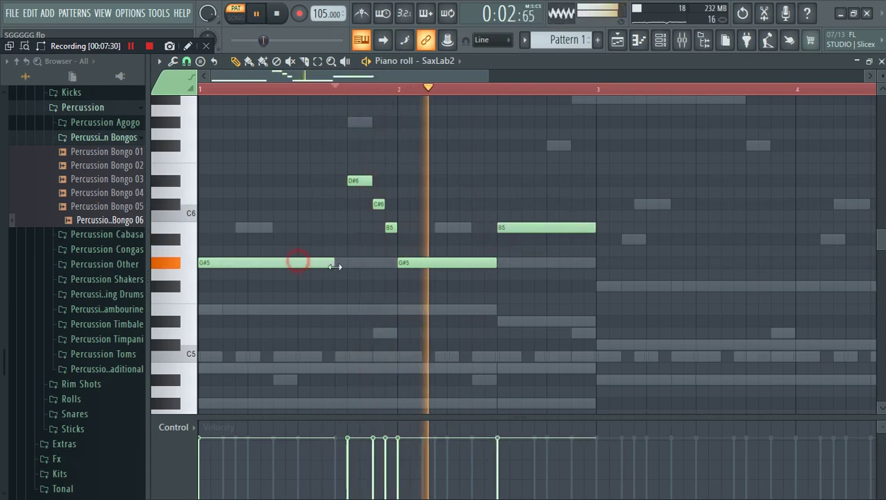
left_click_drag(601, 81, 669, 83)
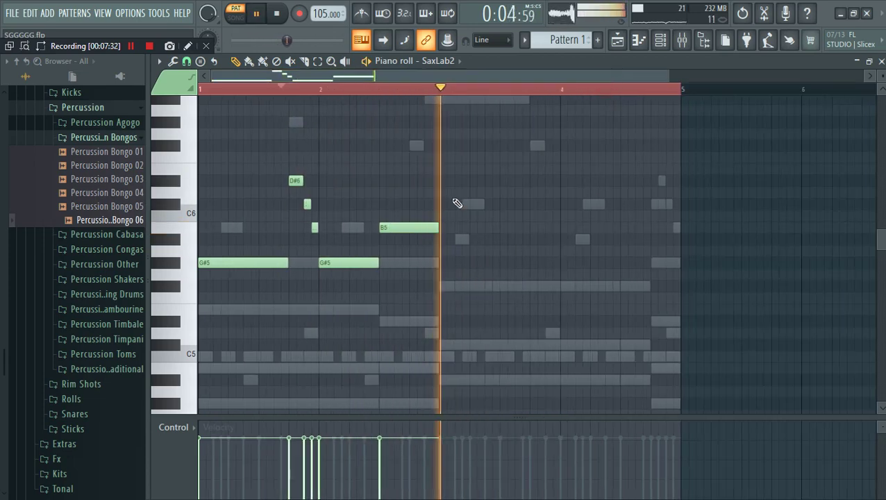
left_click_drag(456, 196, 441, 212)
left_click(461, 169)
right_click(470, 169)
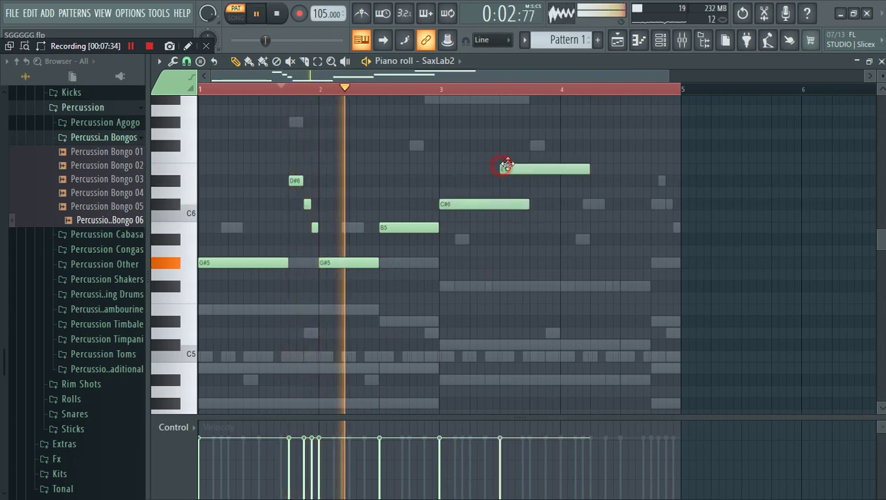
key("space")
left_click_drag(511, 202, 494, 240)
key("space")
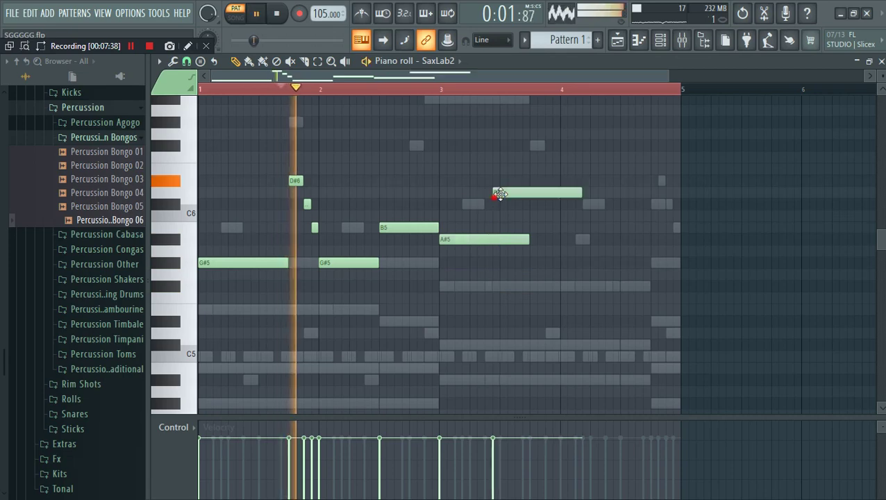
Duplicate the notes from the D#6 through the A#5 so the copy starts on beat 4 of bar 3, and deselect them.
left_click_drag(558, 279, 299, 183)
key("ctrl+b")
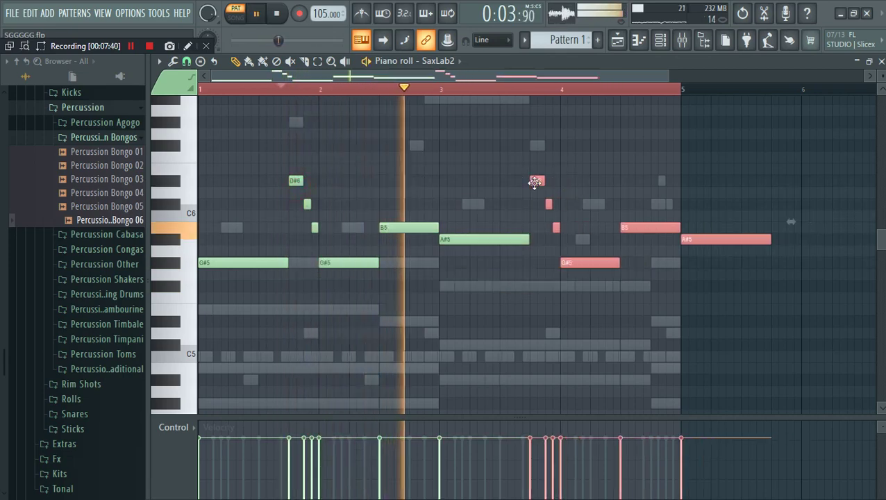
left_click(586, 158)
right_click(585, 158)
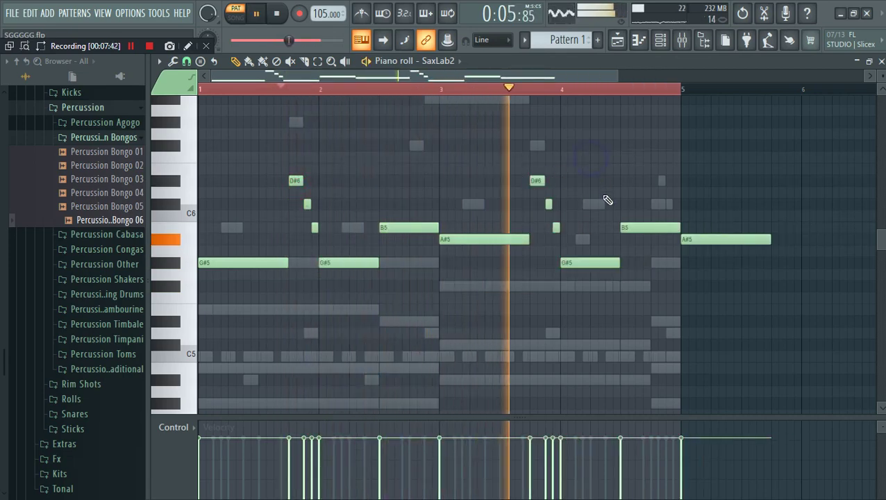
Raise the copied G#5 in bar 4 to A#5 and delete the copied A#5 in bar 5, auditioning from late bar 3.
key("space")
left_click_drag(595, 253, 595, 236)
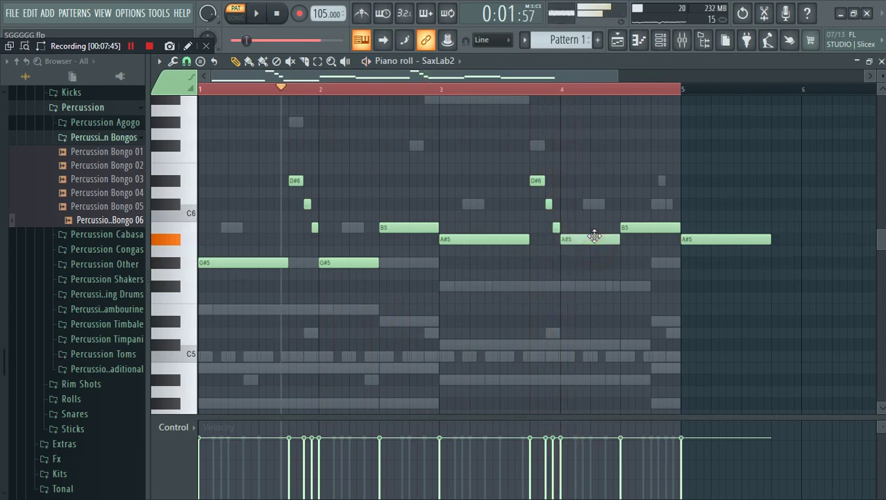
key("space")
left_click(524, 89)
left_click(619, 146)
right_click(625, 146)
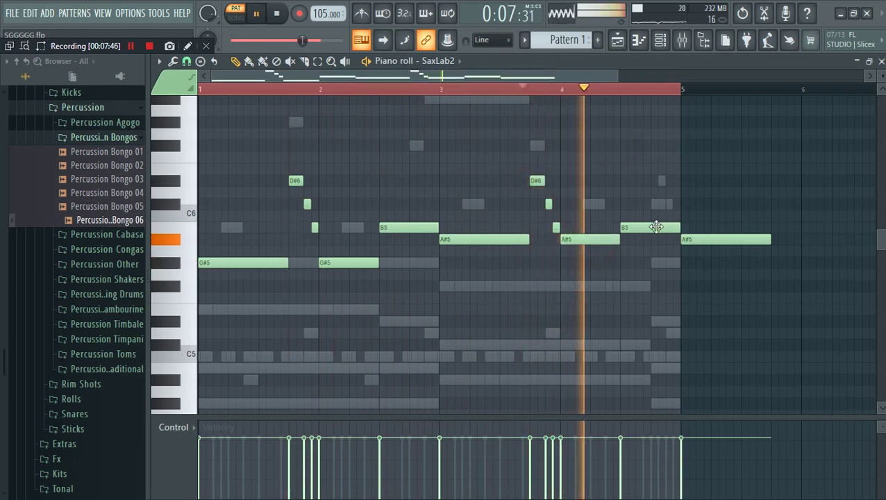
right_click(720, 237)
key("space")
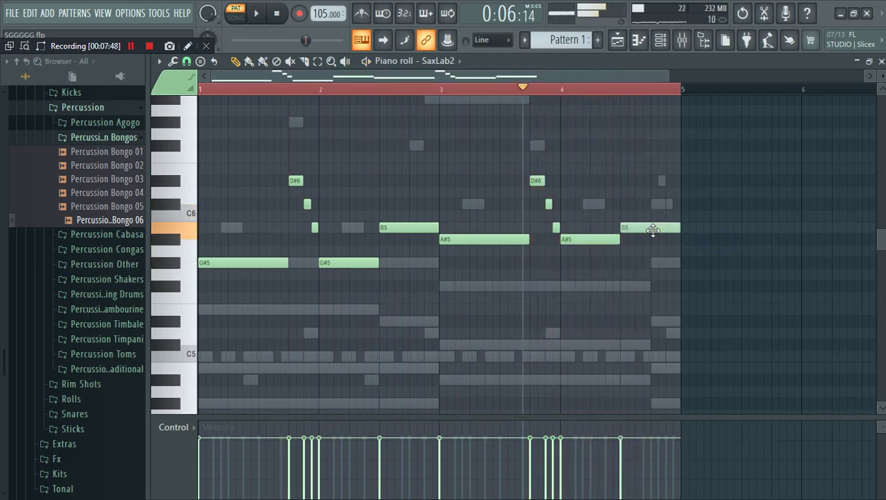
Play back the full pattern and place a Pattern 1 clip at bar 1 on Track 1 of the playlist.
key("space")
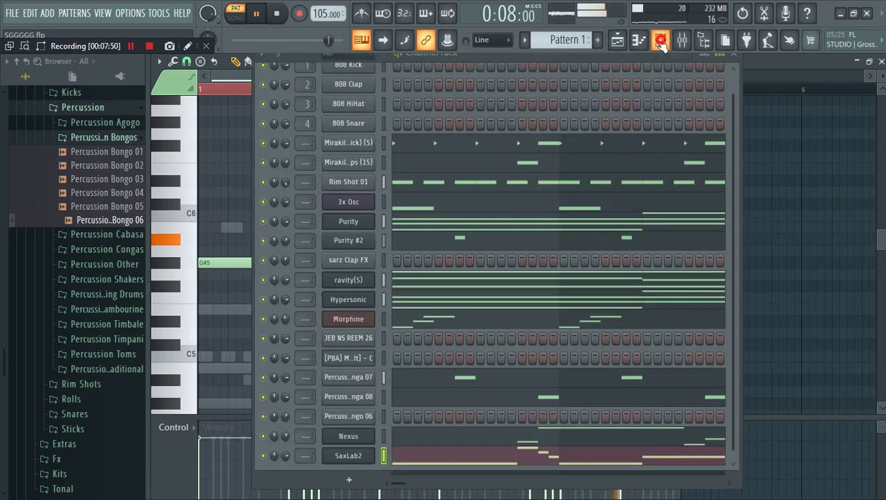
key("F6")
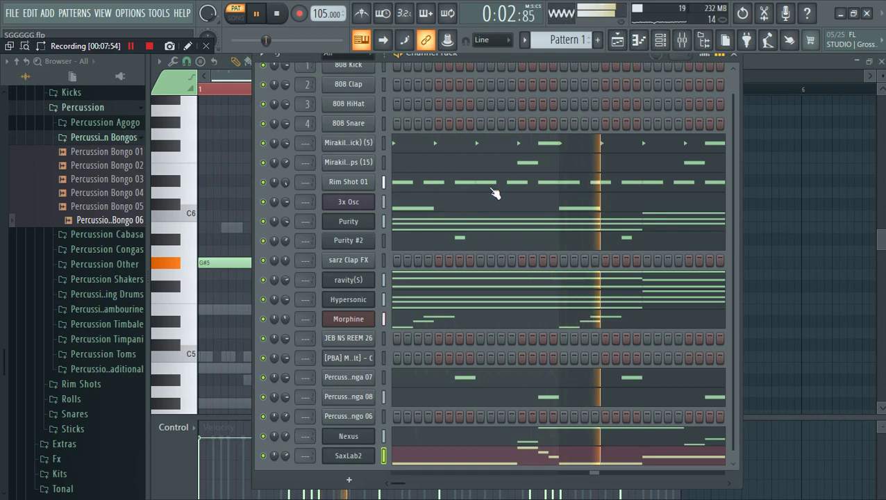
left_click(618, 40)
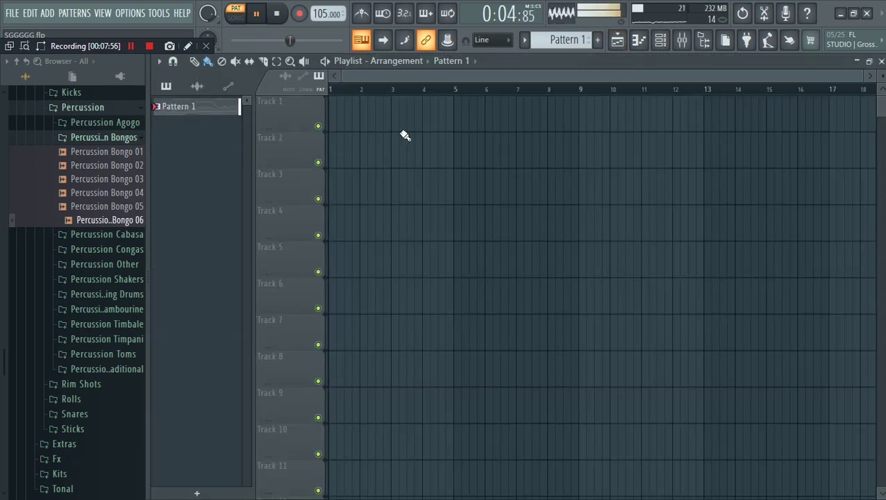
key("space")
left_click(214, 110)
left_click_drag(369, 114, 333, 115)
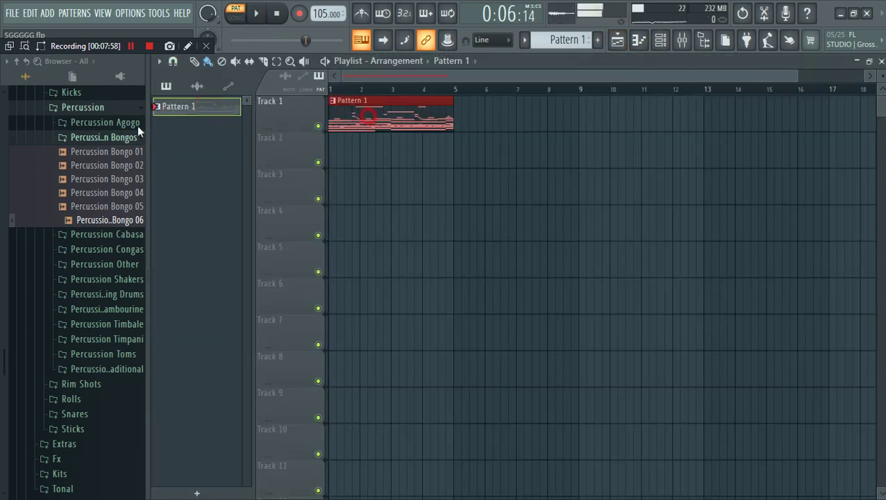
Preview the African shaker loops in the AFOR sample folder and place 110 African Shaker 01 at bar 1 on Track 2.
scroll(103, 151, "up", 9)
scroll(77, 163, "up", 15)
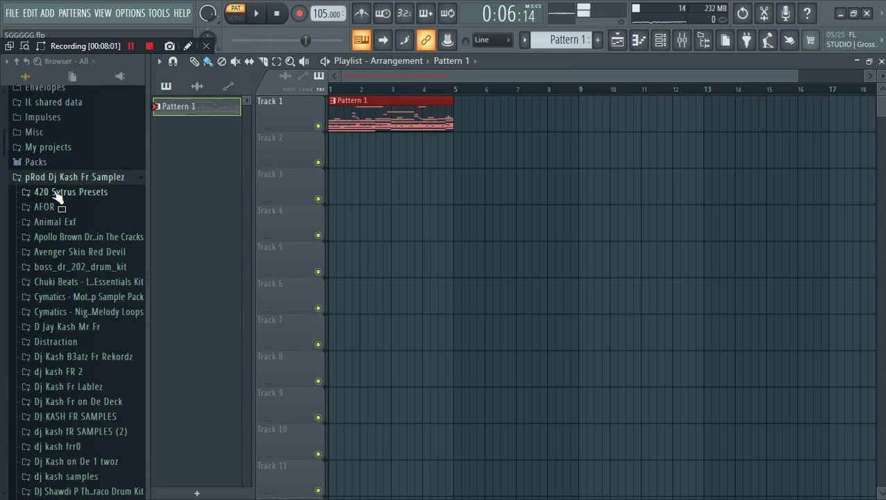
left_click(62, 207)
left_click(91, 150)
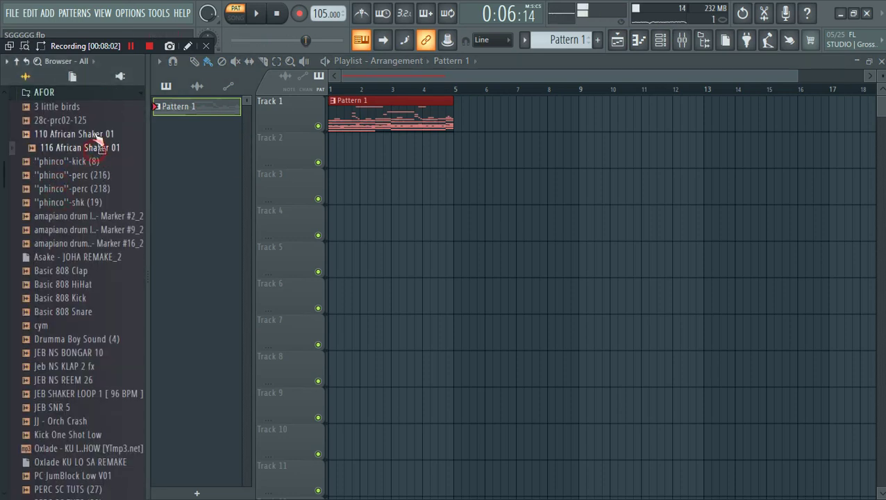
left_click(95, 135)
left_click(89, 152)
left_click(89, 135)
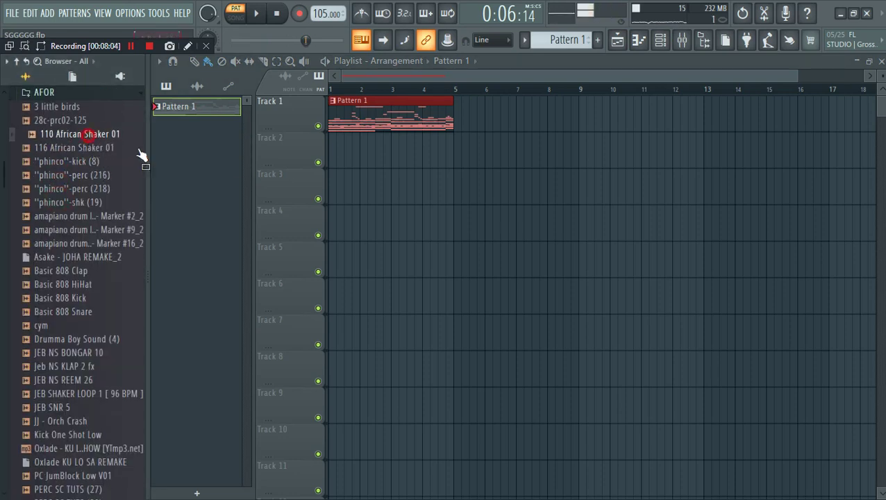
left_click_drag(141, 155, 337, 145)
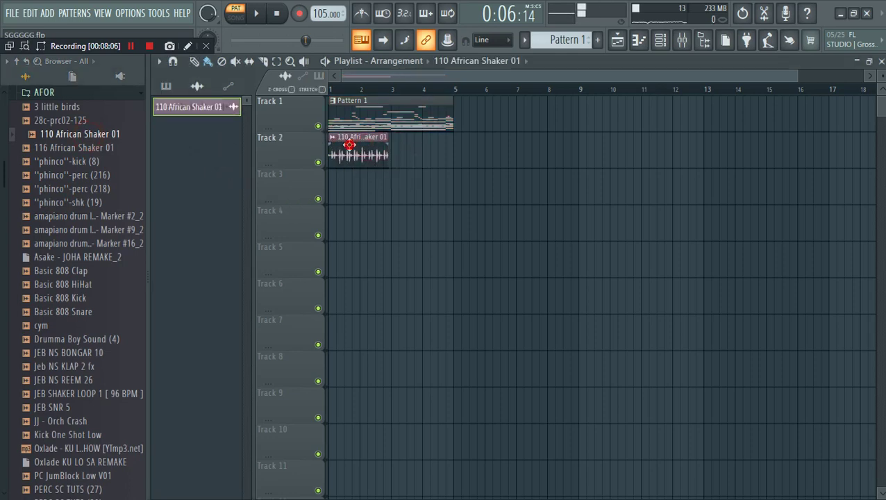
Set the shaker sample's time-stretching mode to Stretch and play the arrangement in song mode.
double_click(349, 145)
left_click(595, 311)
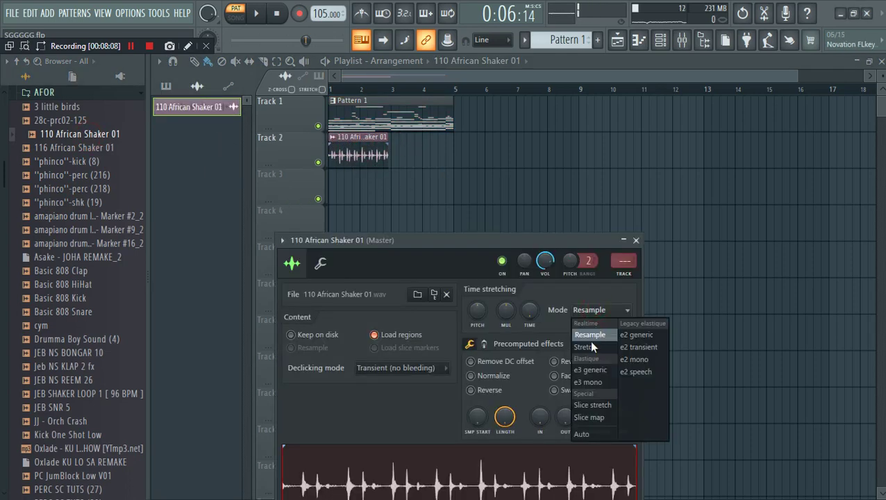
left_click(586, 348)
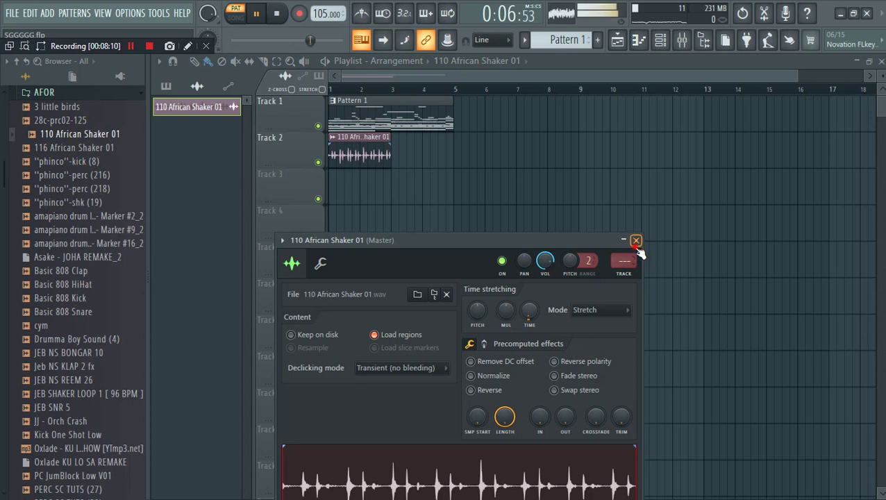
left_click(635, 241)
key("space")
double_click(362, 156)
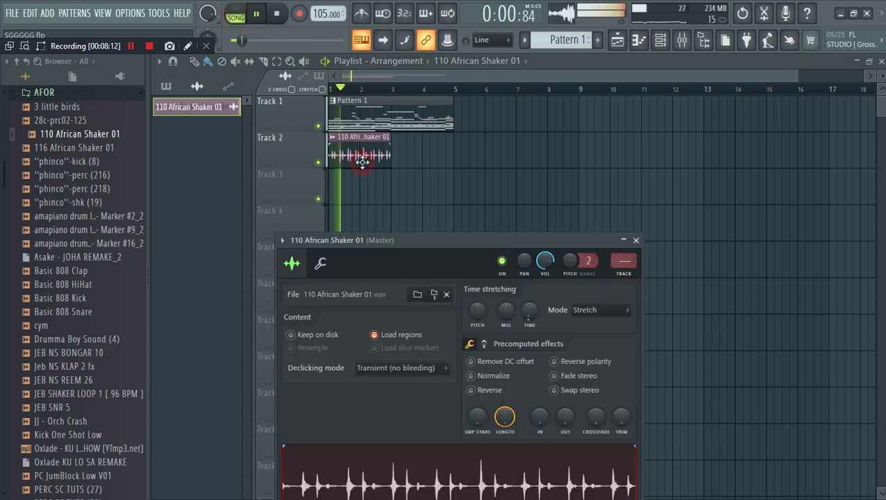
Place a second shaker clip at bar 3 on Track 2 and set the channel rack filter to All.
left_click(403, 153)
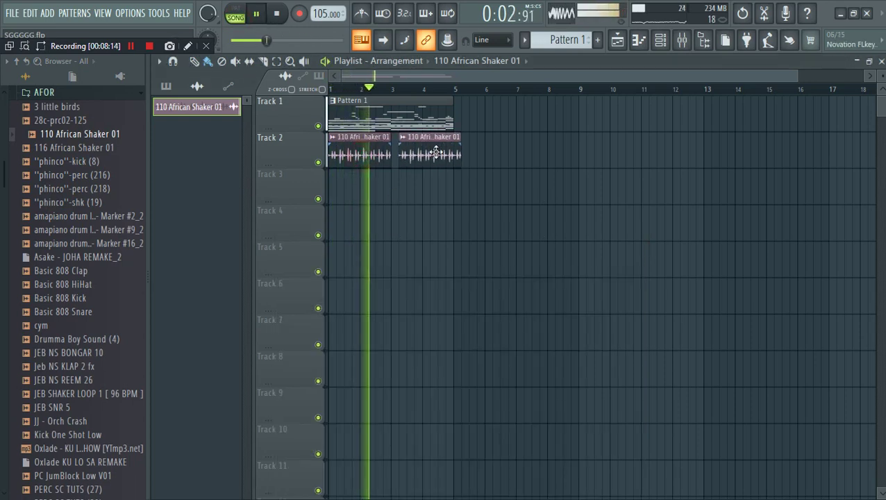
key("F6")
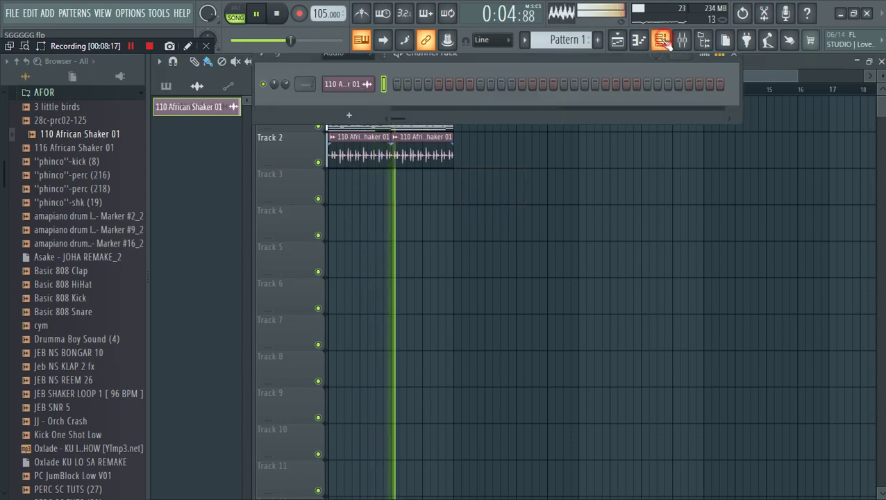
left_click(334, 54)
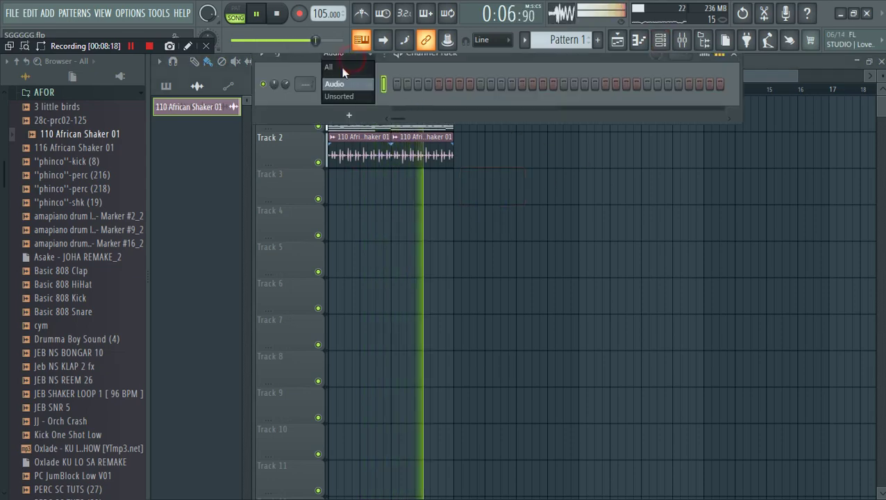
left_click(339, 67)
left_click(783, 139)
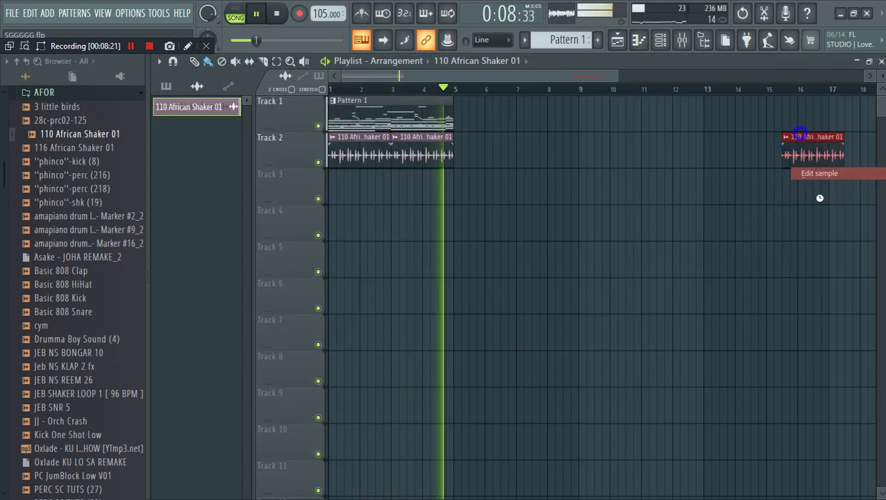
Dismiss the crash error dialogs and report the crash.
left_click(545, 409)
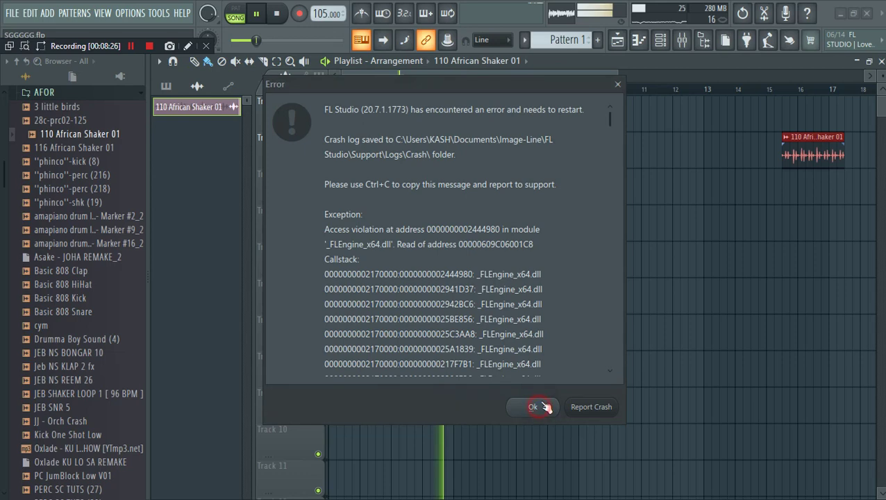
left_click(618, 84)
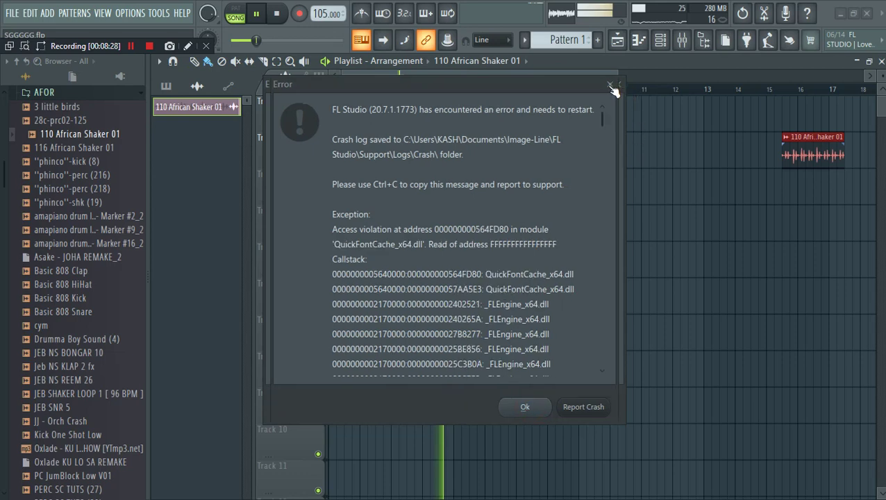
left_click(527, 408)
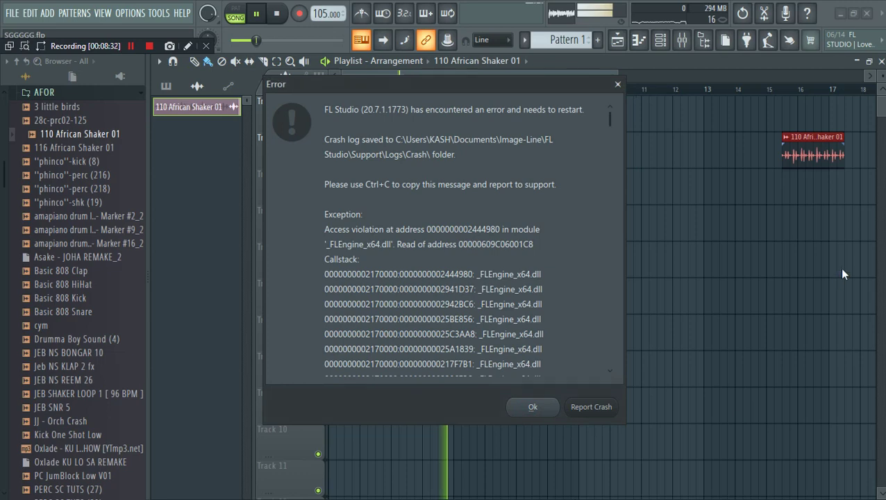
left_click(594, 413)
left_click(590, 412)
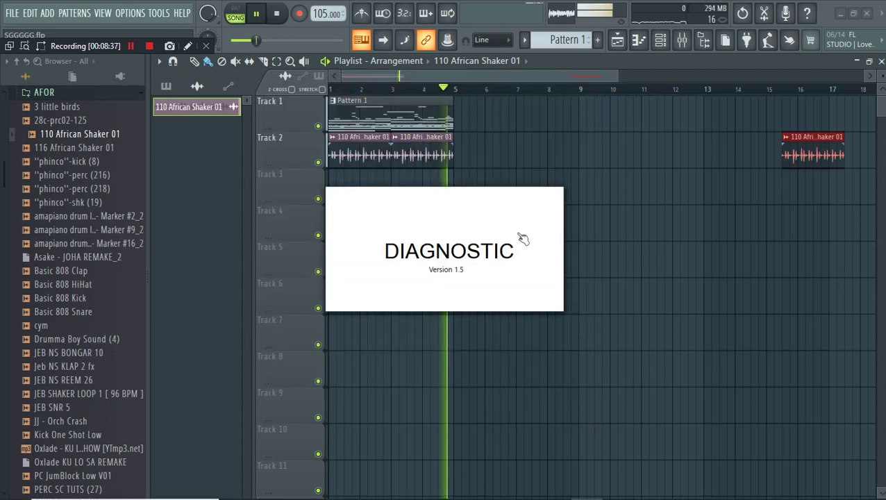
Report the crash from the error dialog and try to close the stacked error dialogs behind the Diagnostic splash.
left_click(508, 407)
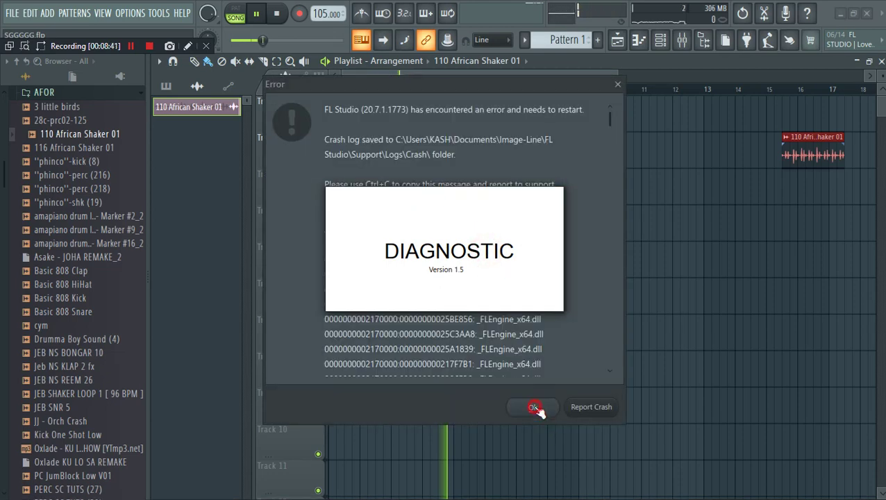
left_click(599, 414)
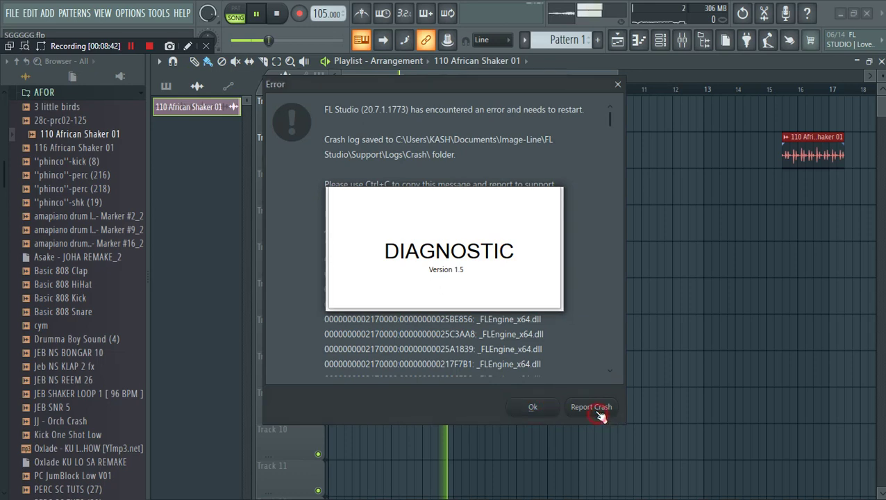
left_click(539, 407)
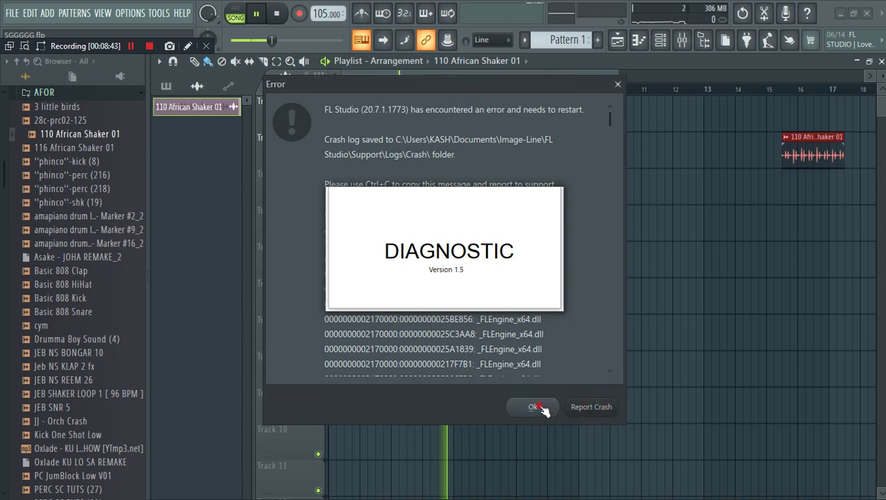
left_click(619, 85)
left_click(614, 84)
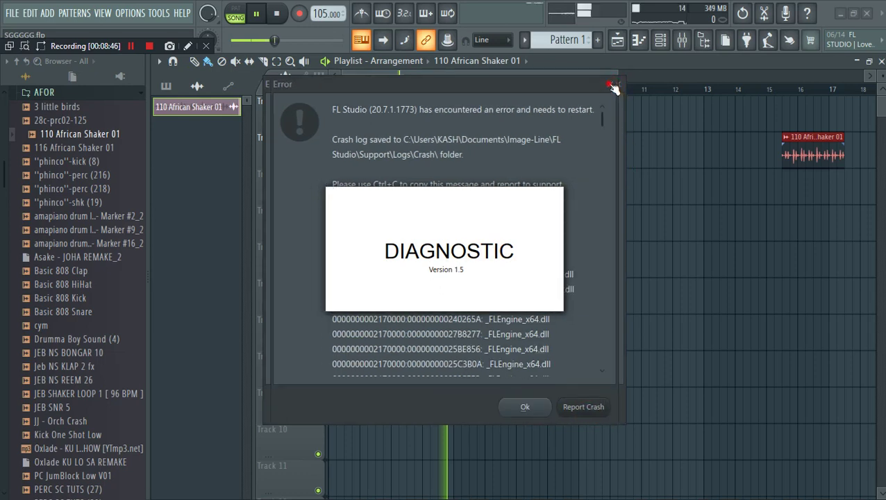
left_click(616, 86)
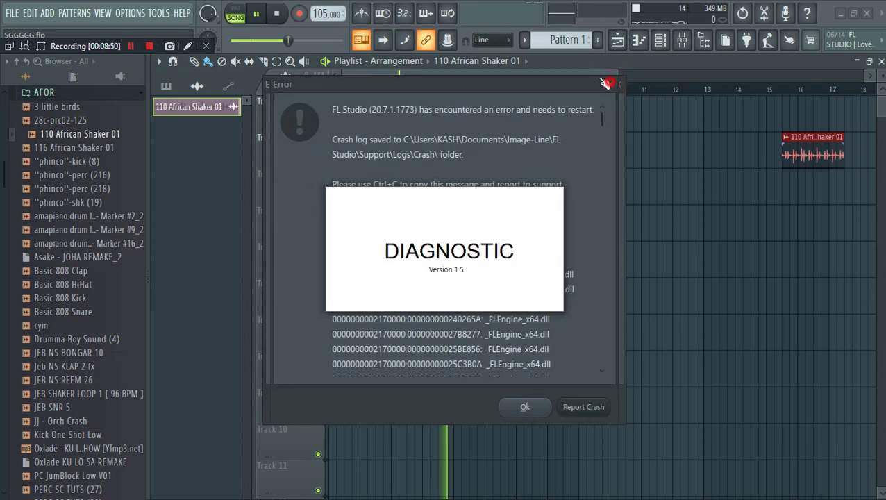
Acknowledge each recurring access violation error until the playlist can be used again.
left_click(529, 409)
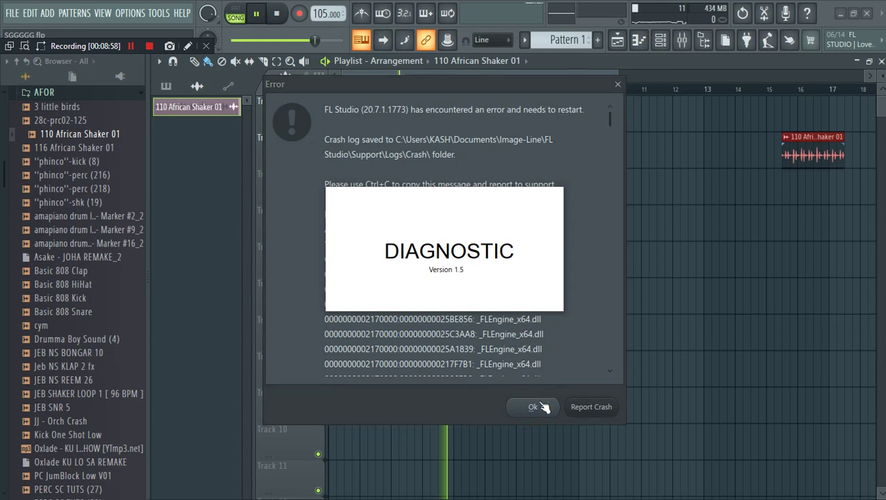
left_click(539, 408)
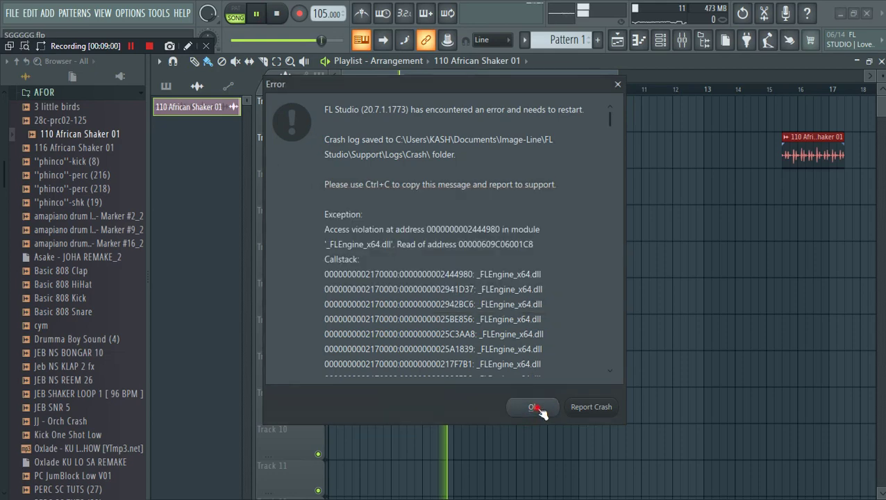
left_click(540, 411)
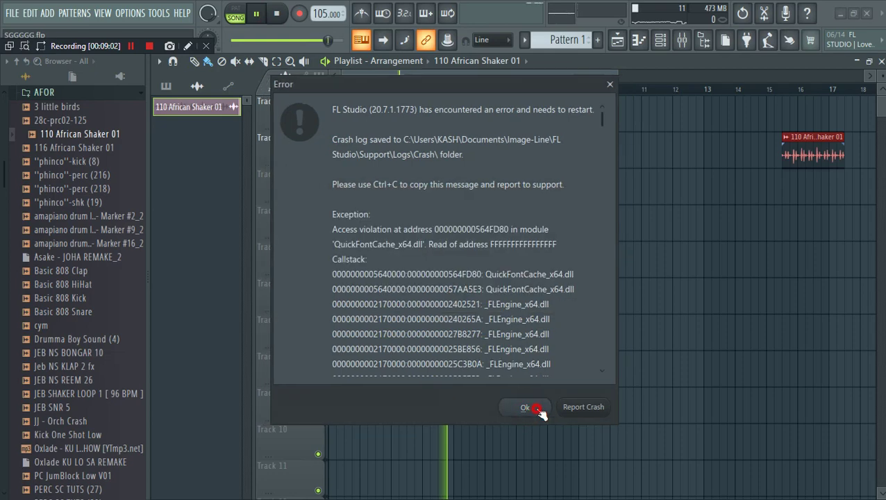
left_click(538, 412)
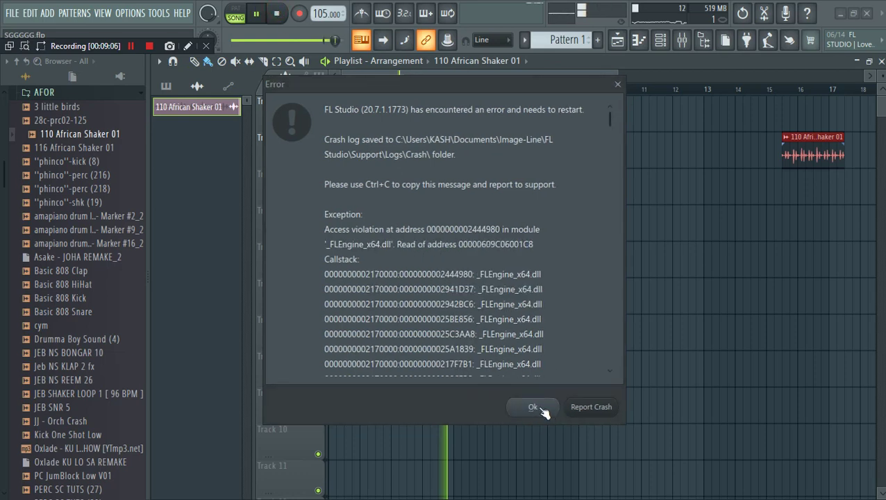
left_click(542, 408)
left_click(542, 408)
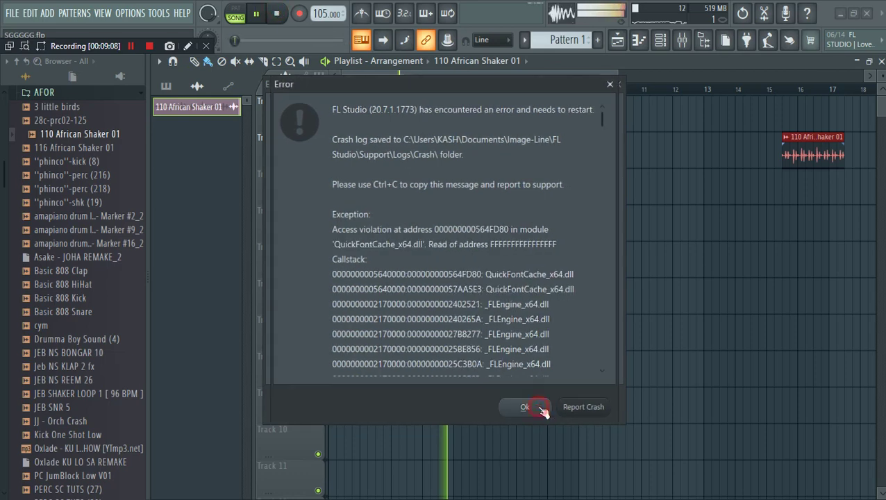
left_click(540, 408)
left_click(540, 408)
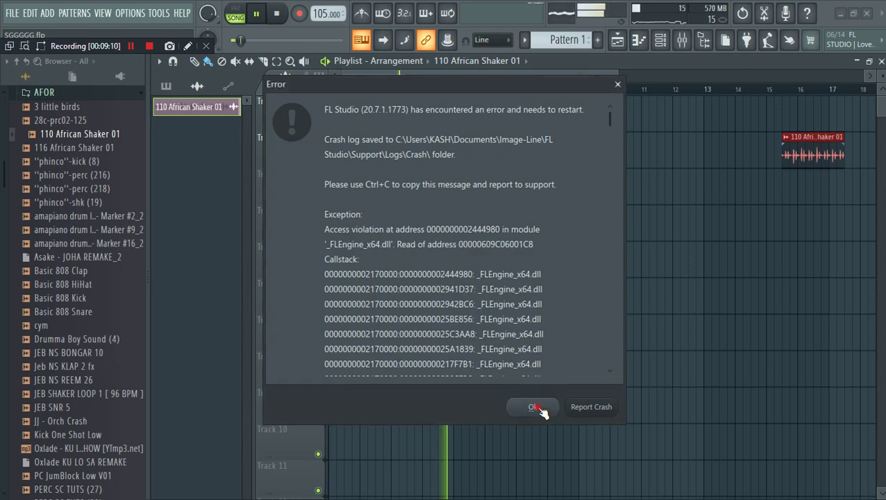
left_click(540, 409)
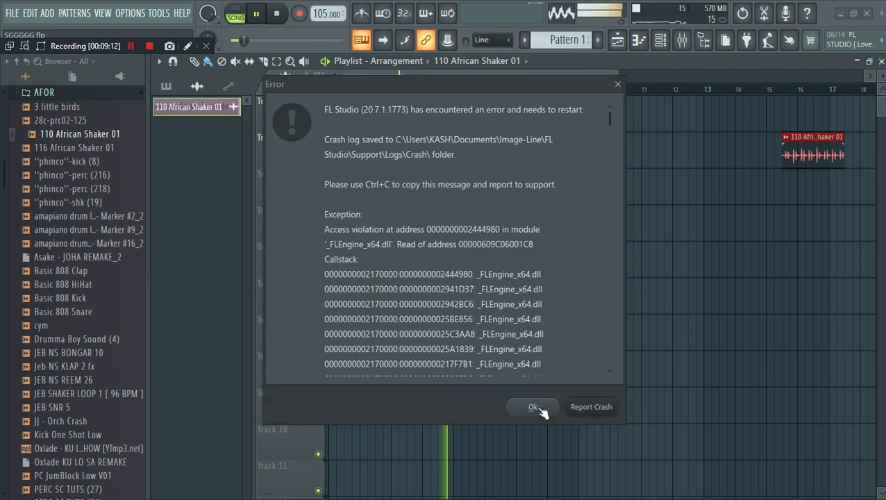